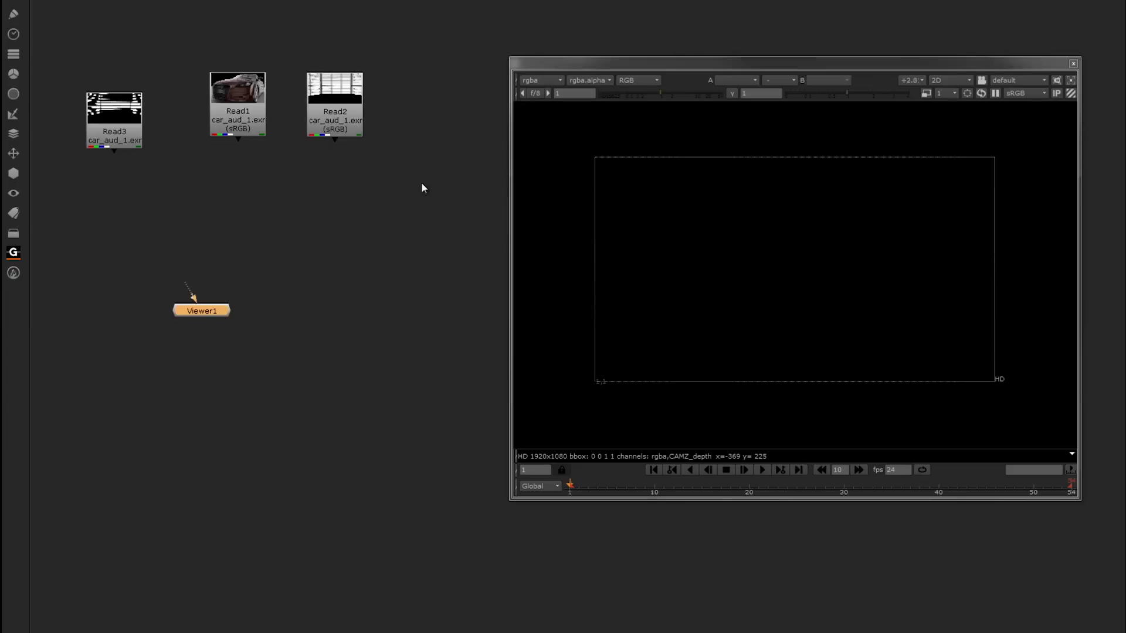
Step: Cycle Viewer1 through Read1, Read2 and Read3 with the 1 key, nudging each node
key("1")
left_click_drag(260, 132, 320, 132)
key("1")
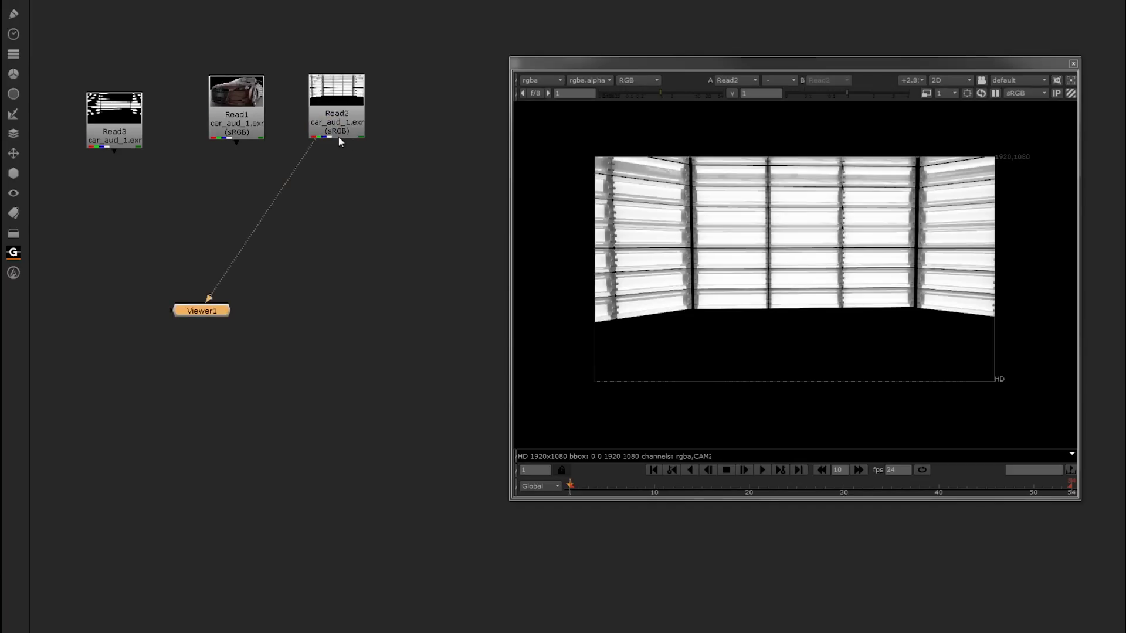
left_click_drag(128, 127, 127, 129)
key("1")
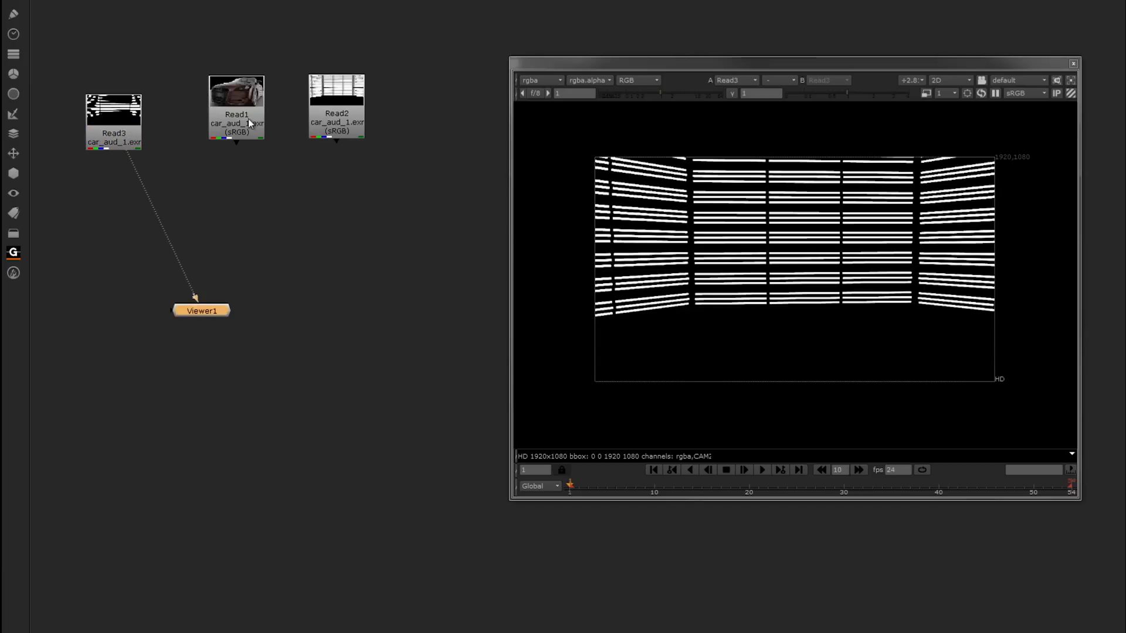
left_click_drag(248, 119, 251, 118)
key("1")
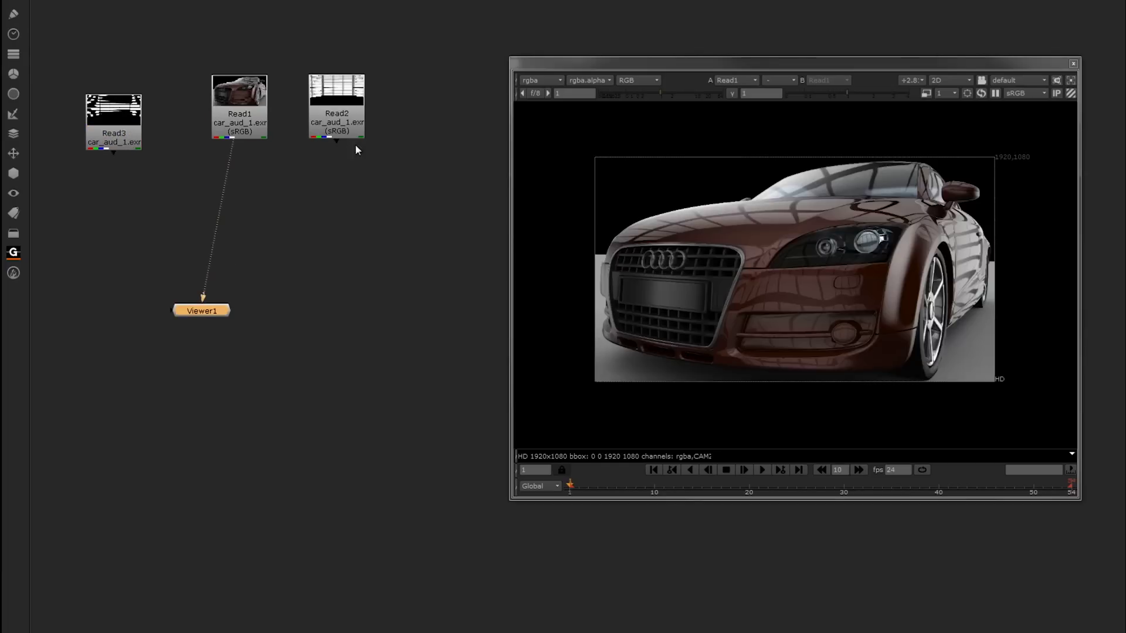
left_click_drag(335, 121, 337, 121)
key("1")
Step: Fit all nodes in the graph, preview Read3 and Read1 again, and move Viewer1 left below Read3
middle_click(249, 111)
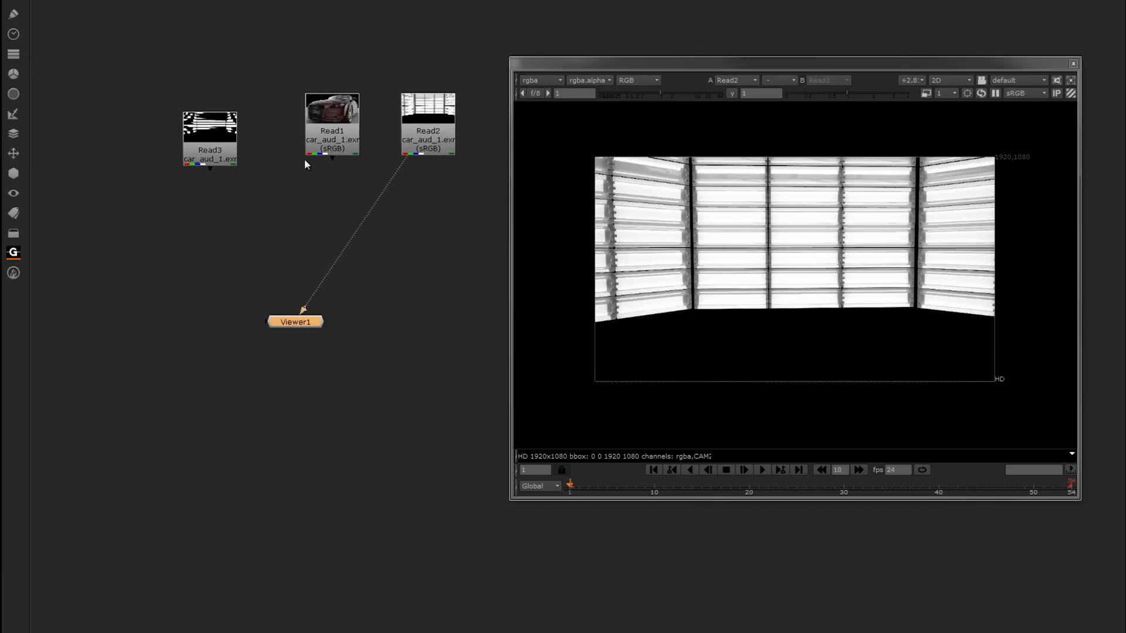
left_click(333, 139)
key("1")
left_click(226, 155)
key("1")
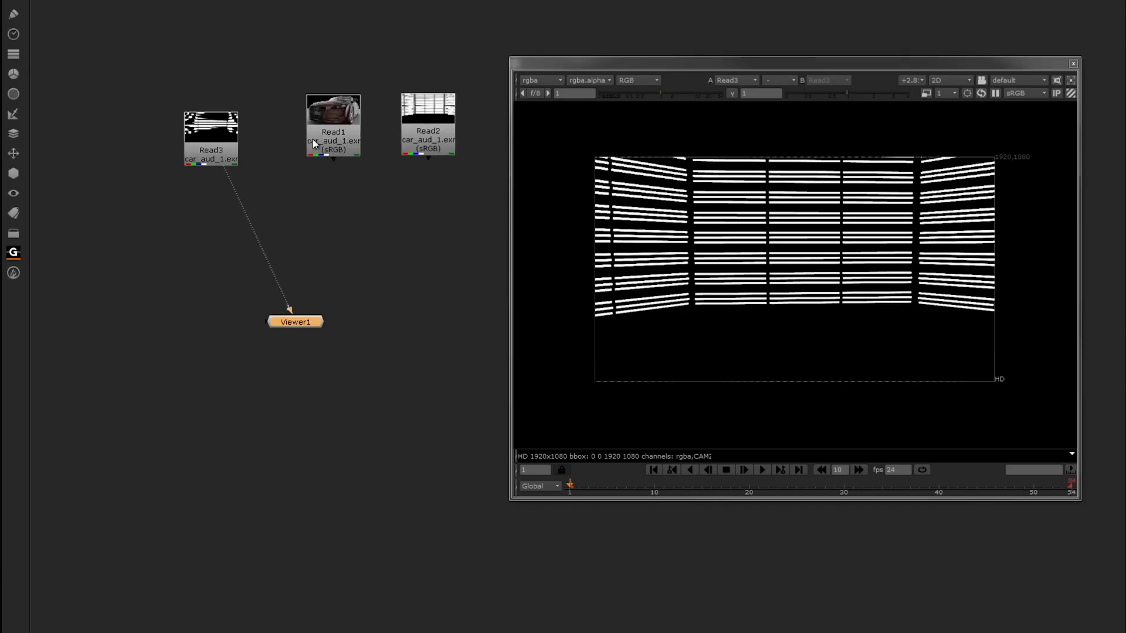
left_click(329, 145)
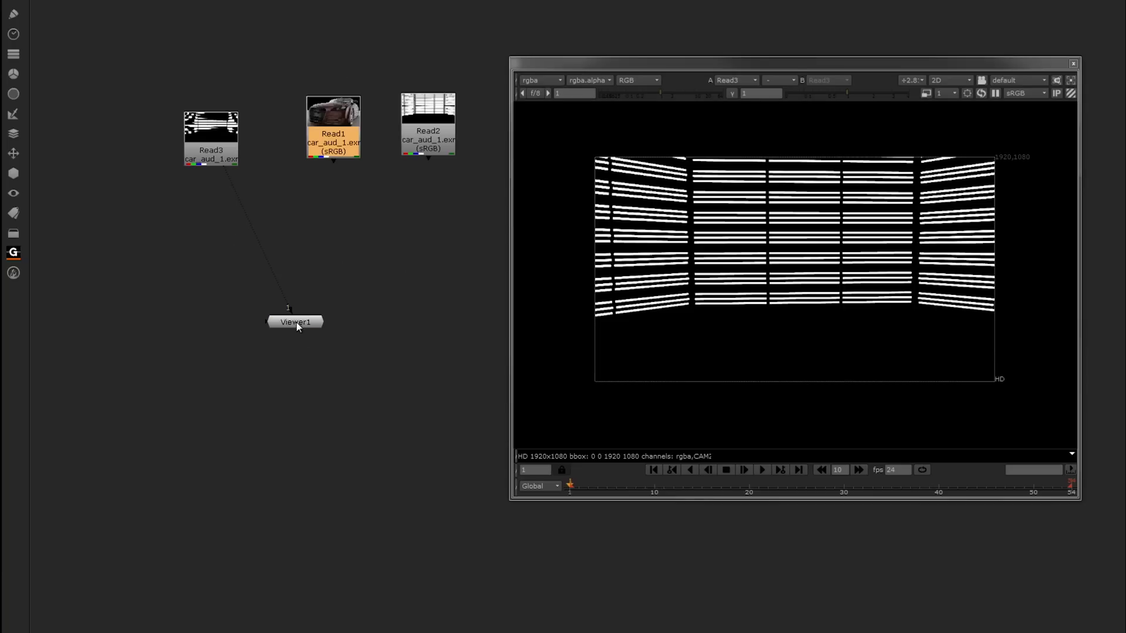
left_click_drag(297, 327, 279, 331)
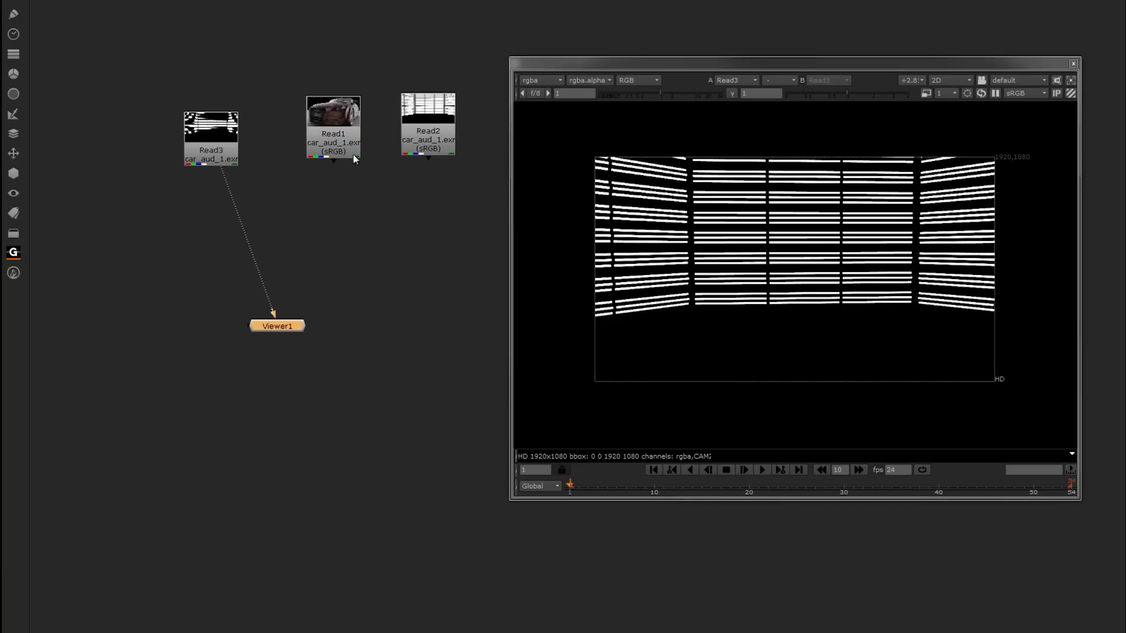
Step: View Read1's brown car render at frames 12, 22, 36 and 47, then return to frame 2
left_click(324, 143)
key("1")
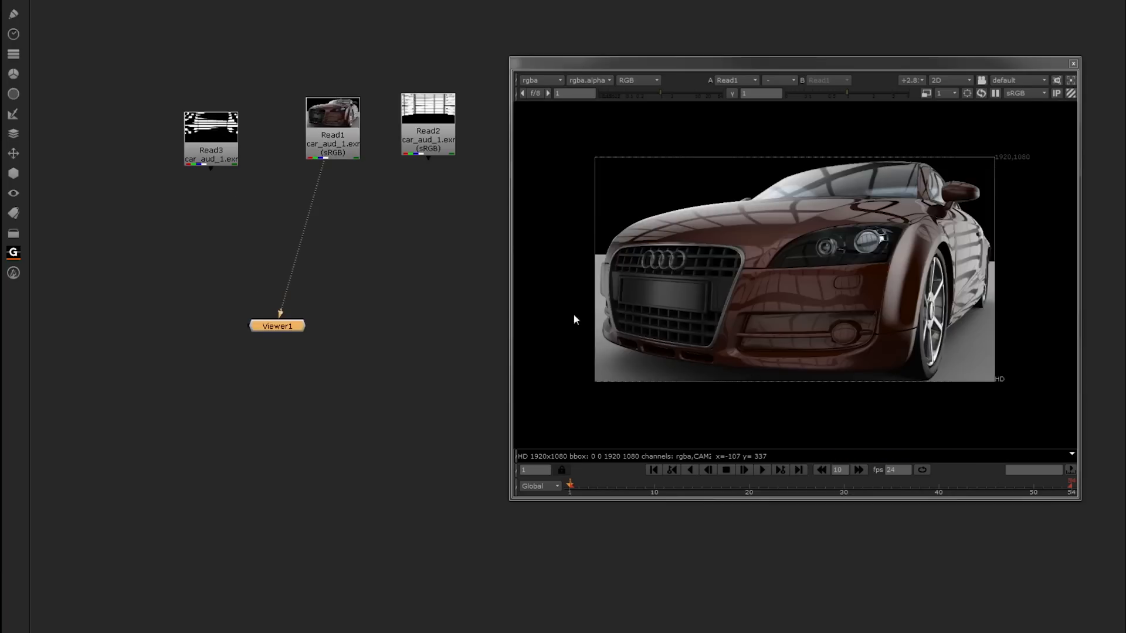
left_click(674, 486)
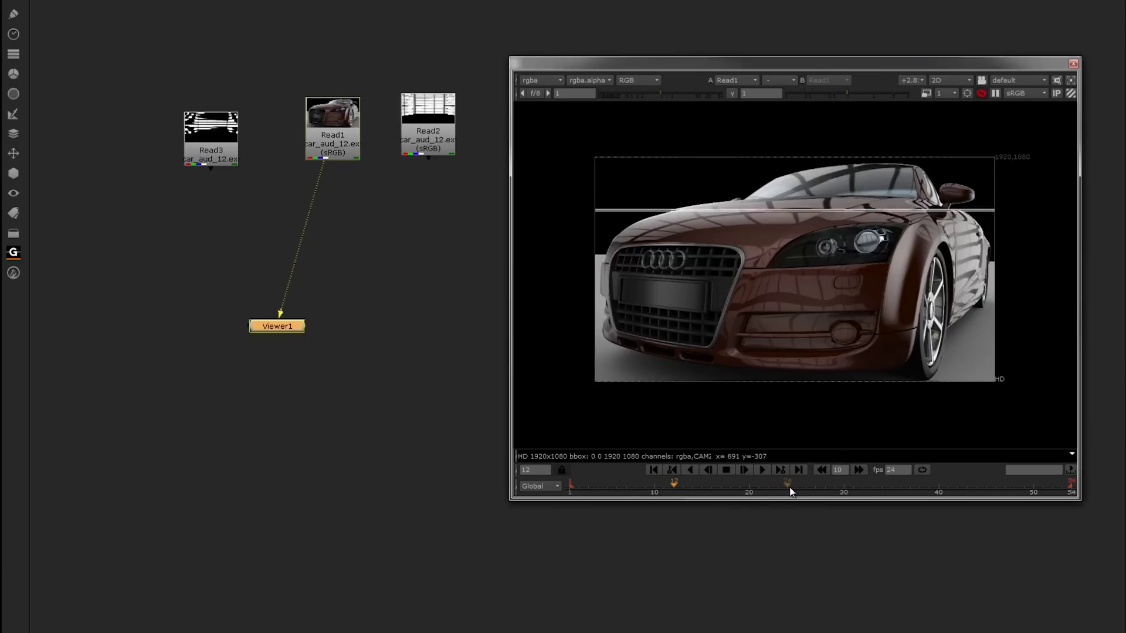
left_click(773, 487)
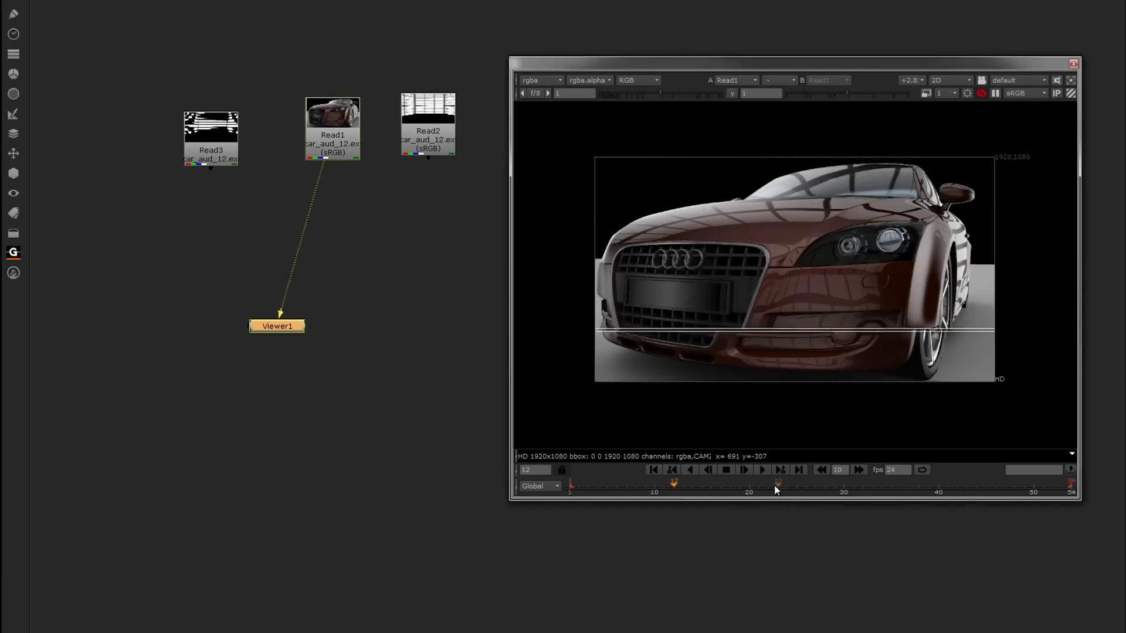
left_click(908, 487)
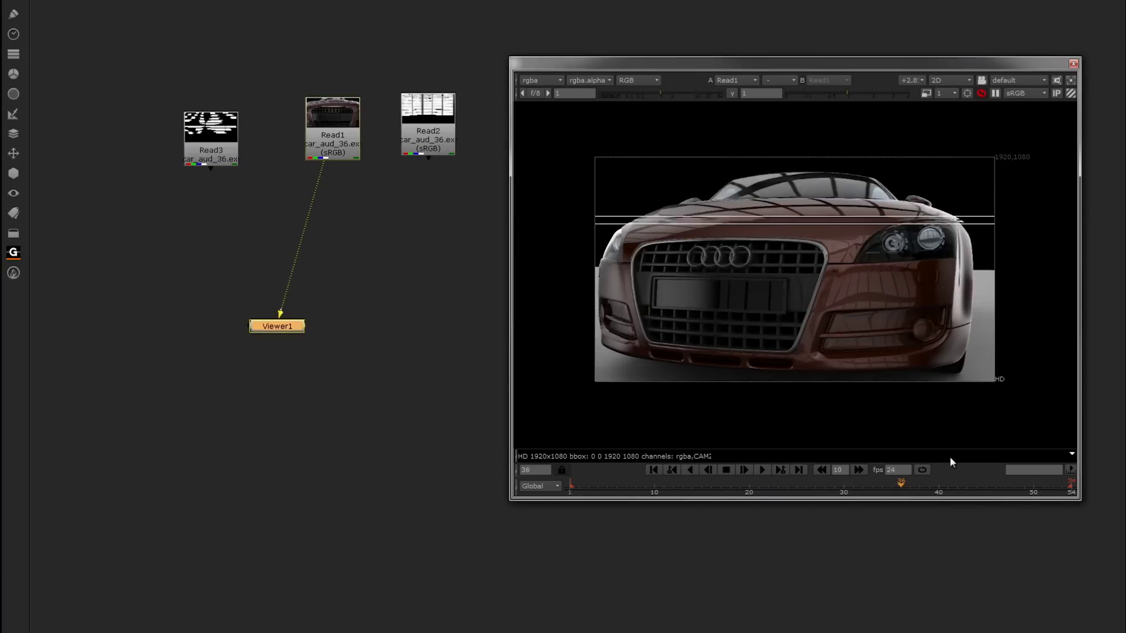
left_click(1006, 486)
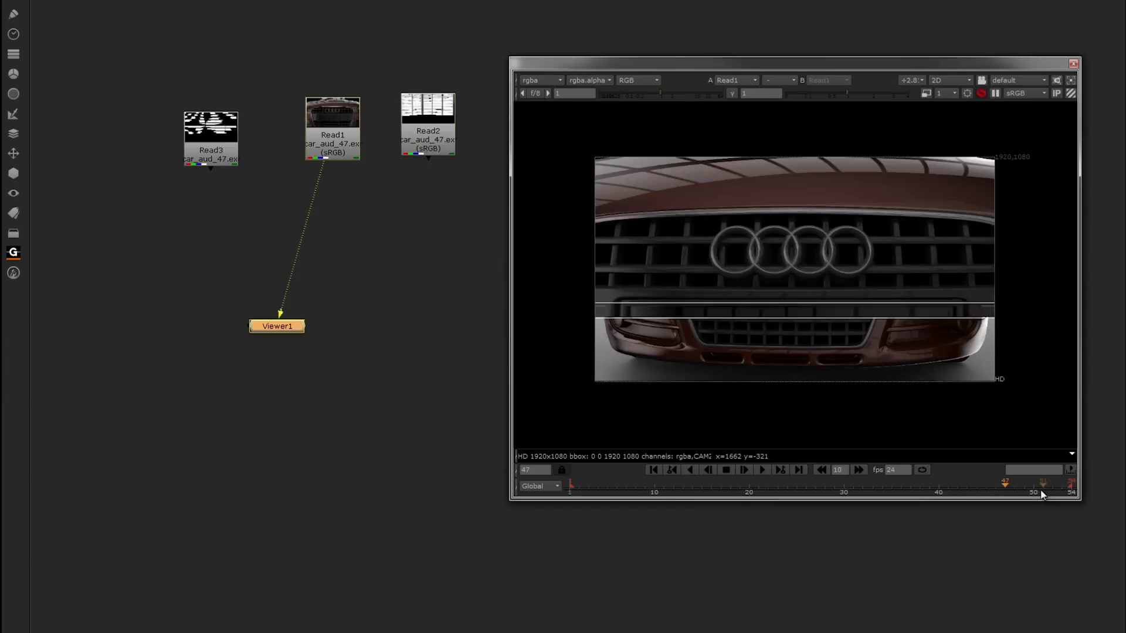
left_click(576, 484)
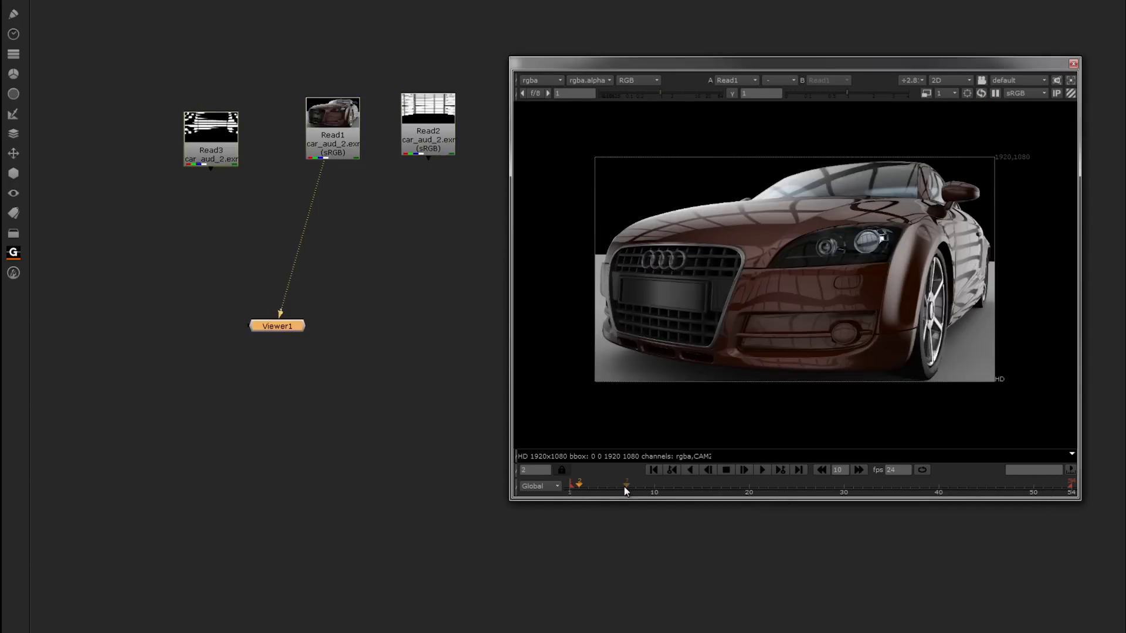
Step: Line up Read1, Read2 and Read3 in a row and enlarge the node graph view
left_click_drag(443, 37, 486, 148)
left_click_drag(312, 140, 271, 123)
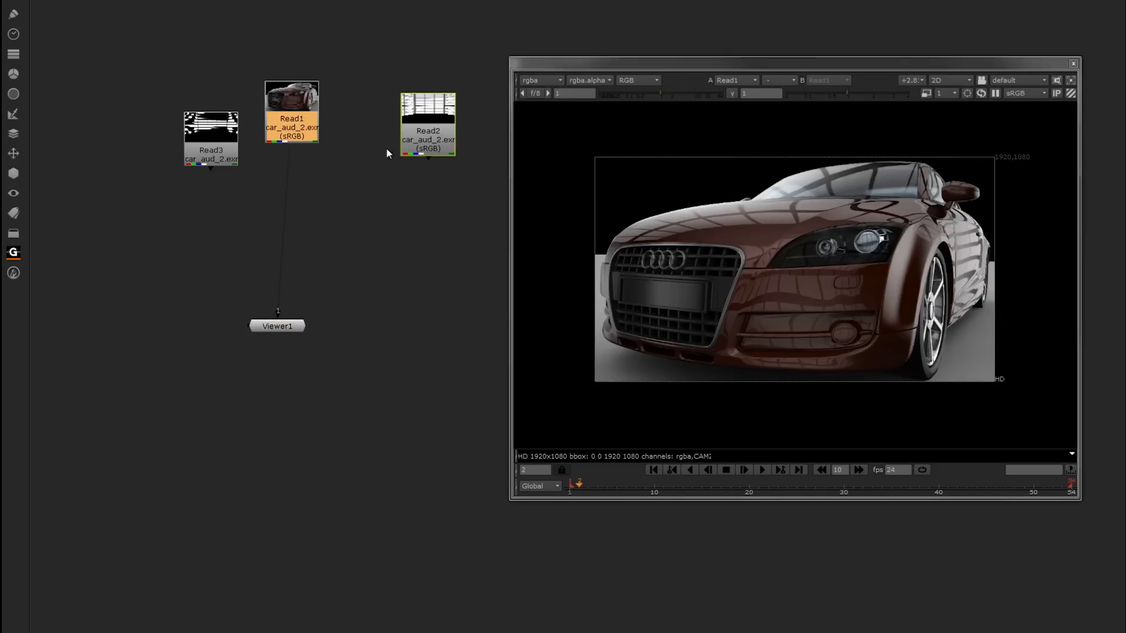
left_click_drag(413, 118, 365, 97)
left_click_drag(212, 147, 204, 120)
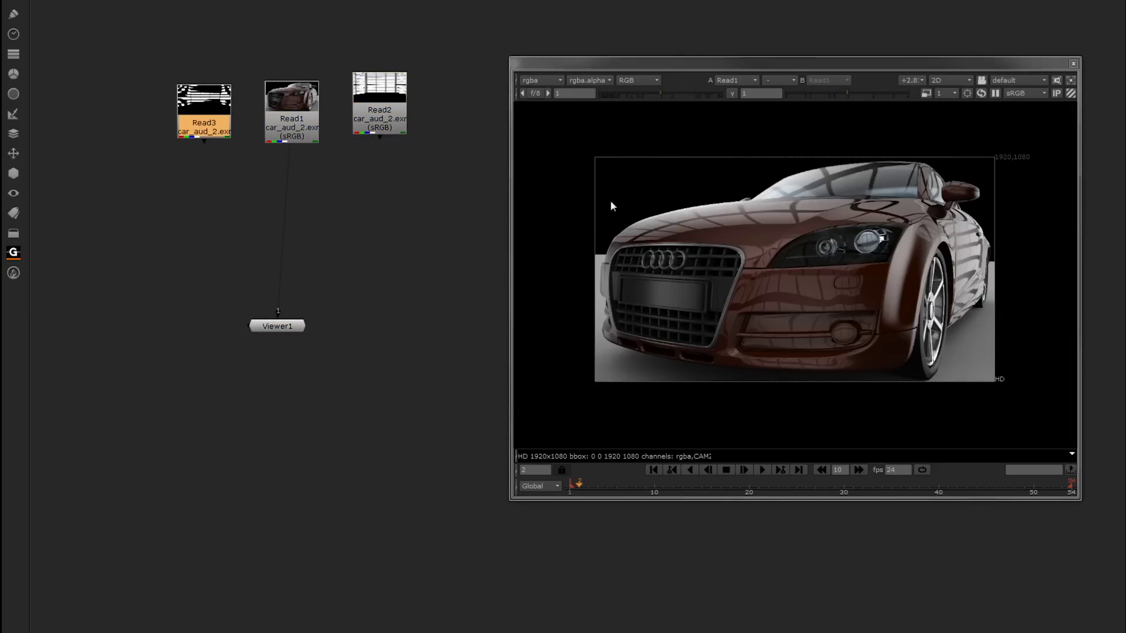
left_click_drag(297, 111, 301, 101)
left_click_drag(375, 102, 371, 101)
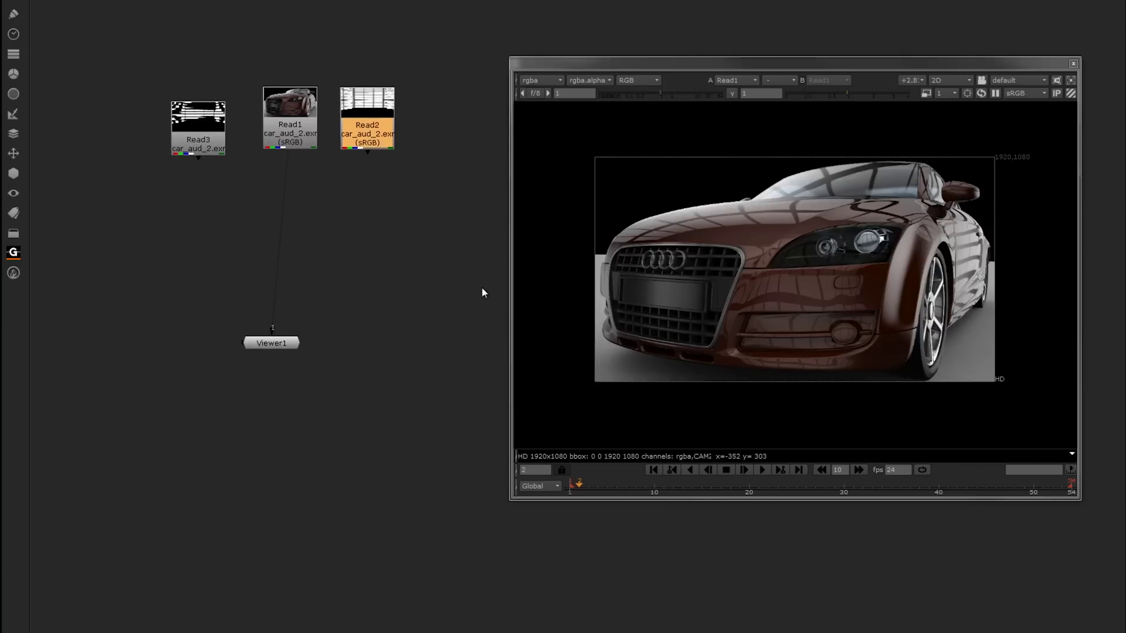
scroll(294, 232, "up", 2)
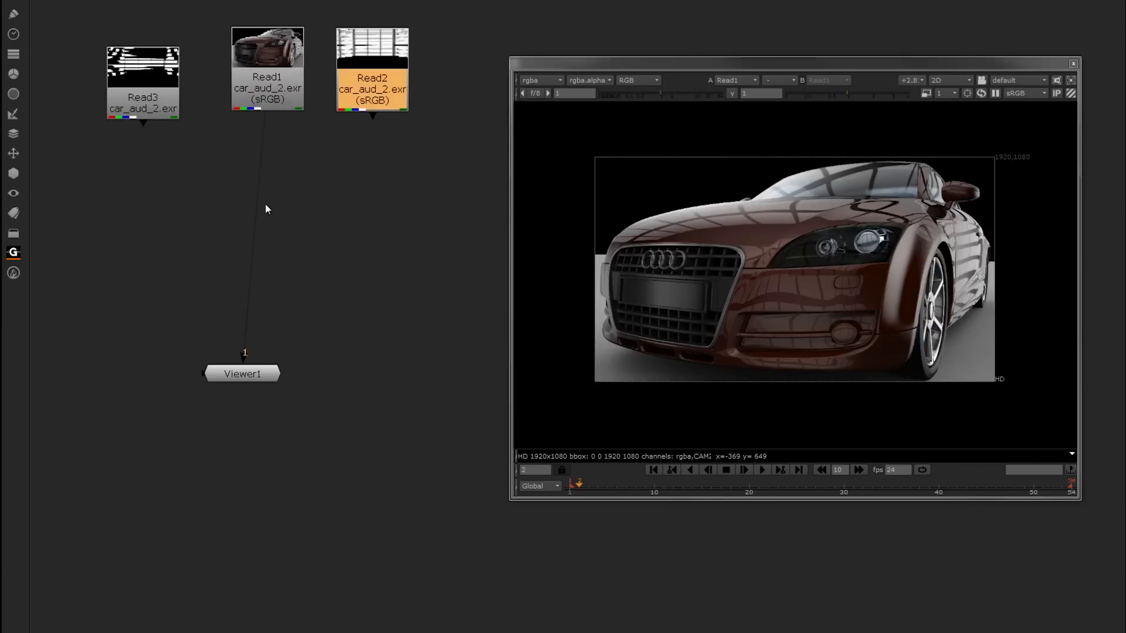
middle_click_drag(265, 203, 296, 258)
left_click(321, 270)
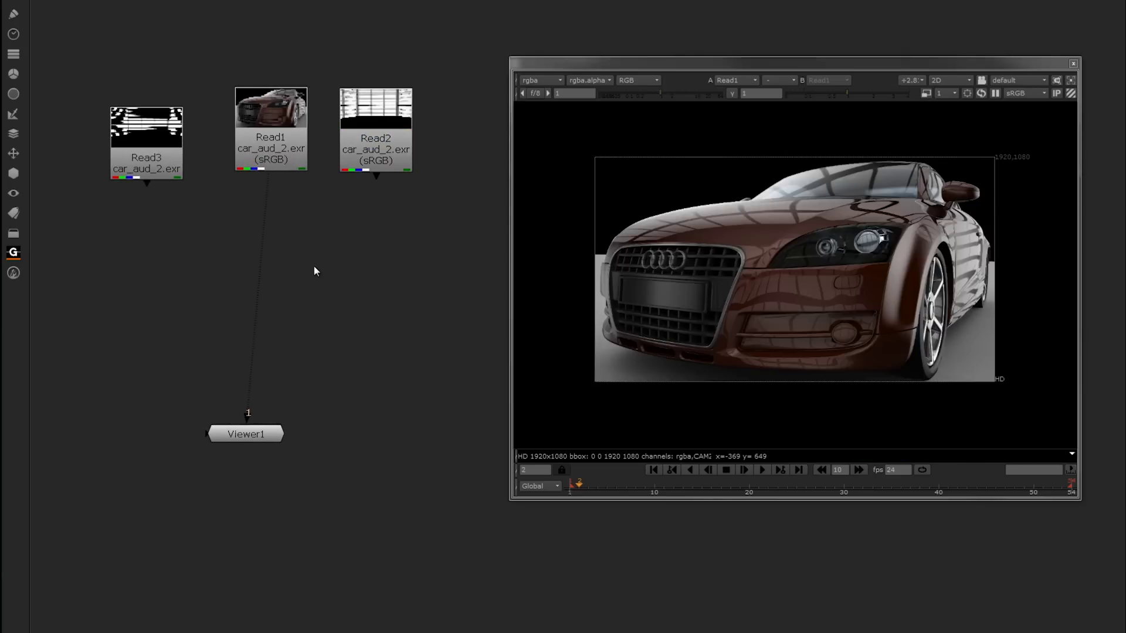
Step: Add an over Merge1 between Read1 and Viewer1, with Read2 wired into its B input
key("m")
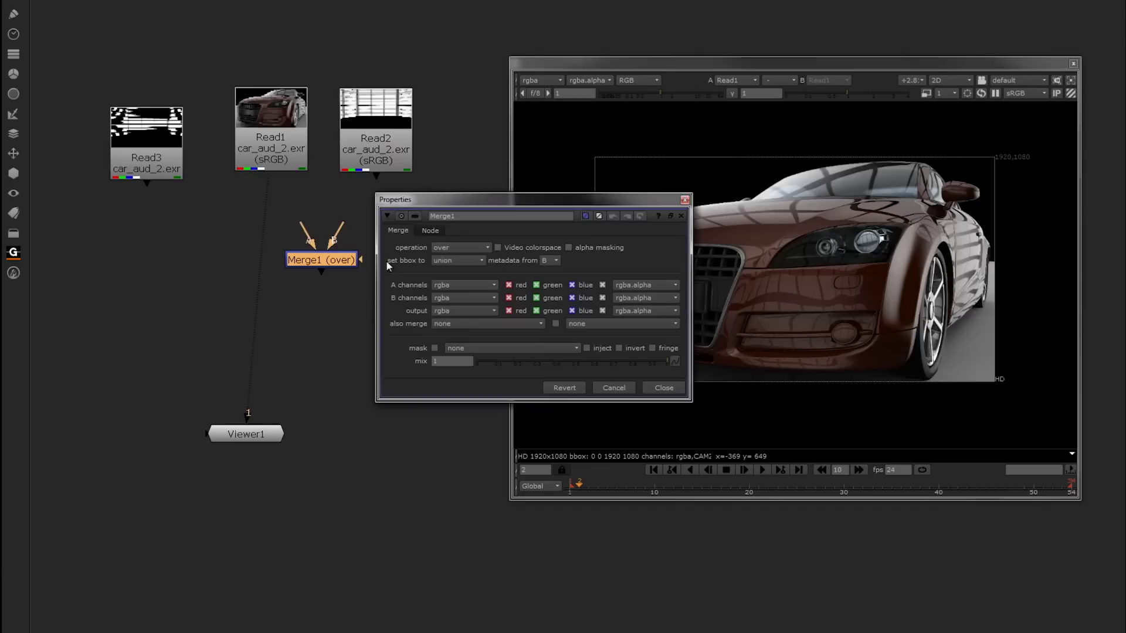
left_click(661, 389)
left_click_drag(319, 262, 259, 265)
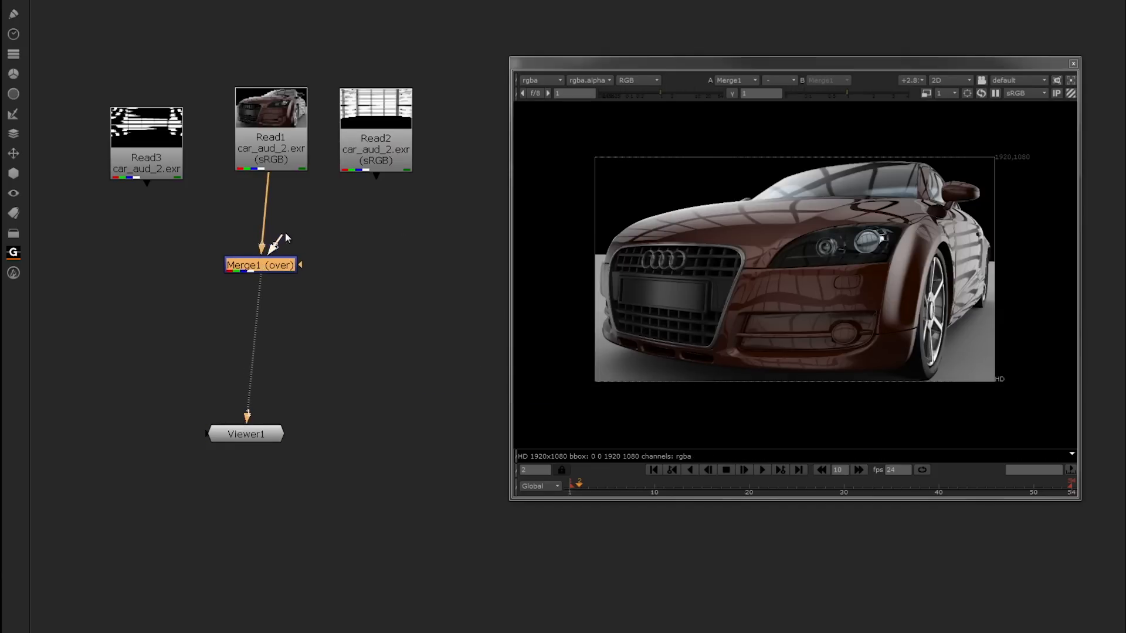
left_click_drag(293, 230, 384, 138)
Step: Tidy the layout with the three Read nodes above Merge1 and Viewer1 below
left_click_drag(276, 144, 240, 119)
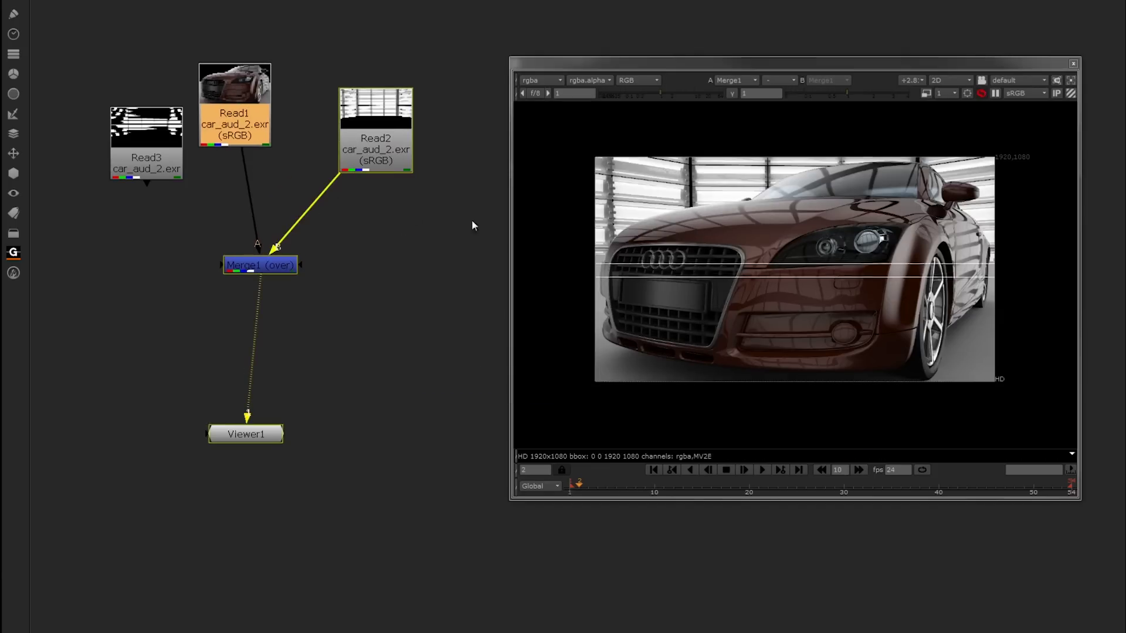
left_click_drag(375, 150, 384, 120)
left_click_drag(152, 176, 405, 176)
left_click_drag(234, 106, 190, 95)
left_click_drag(393, 72, 294, 56)
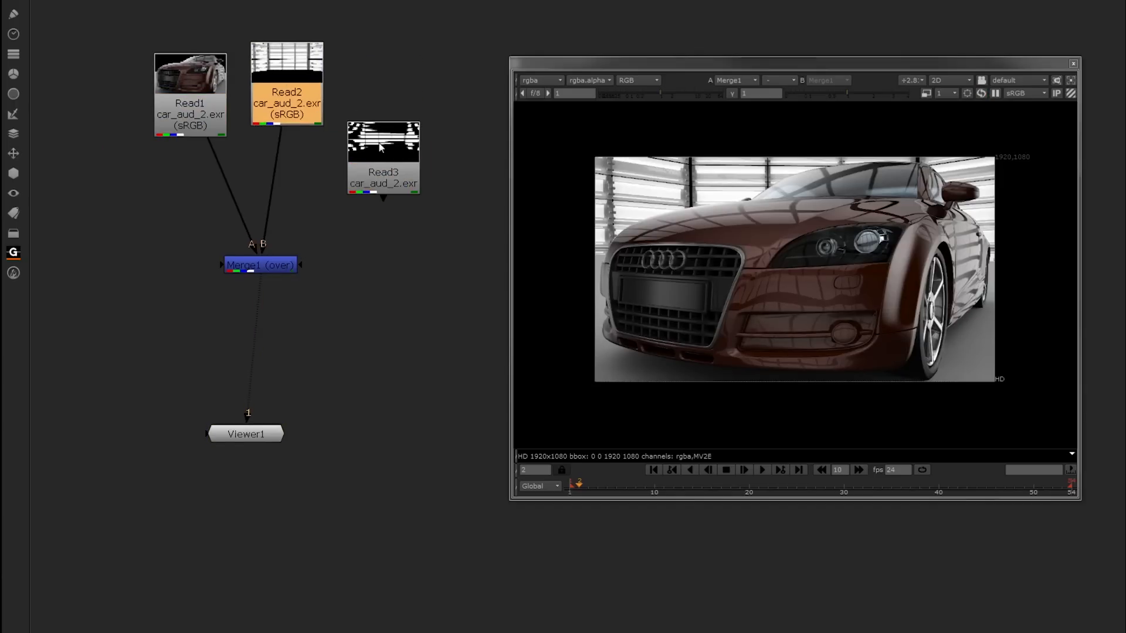
left_click_drag(380, 146, 391, 79)
left_click_drag(287, 71, 298, 71)
left_click_drag(190, 76, 155, 68)
left_click_drag(272, 255, 298, 256)
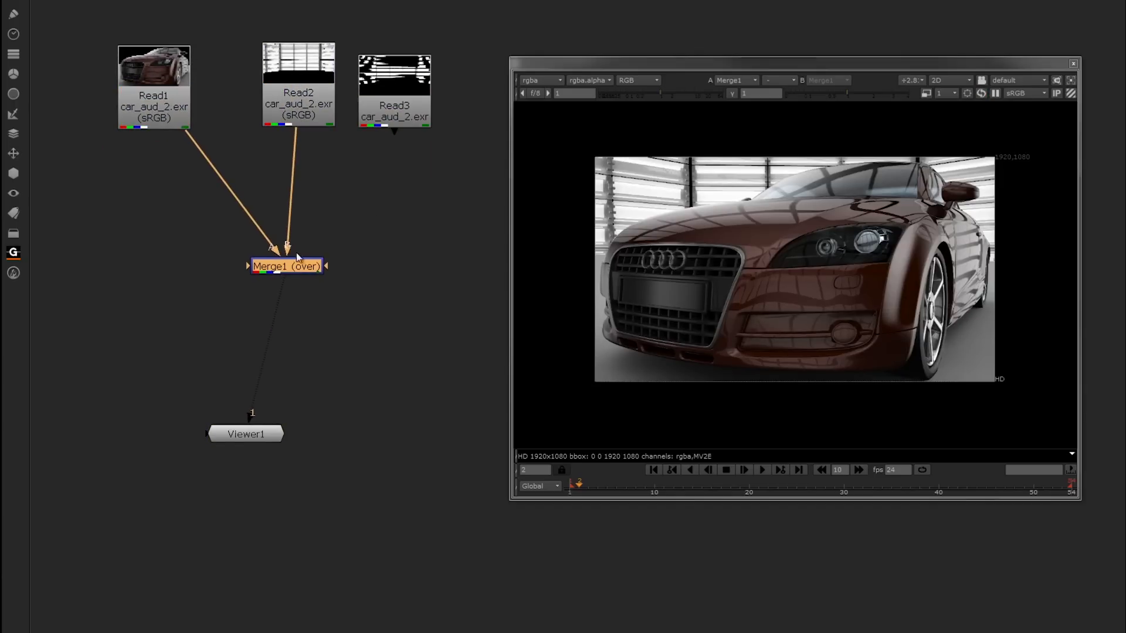
left_click_drag(403, 76, 403, 65)
left_click_drag(262, 434, 309, 426)
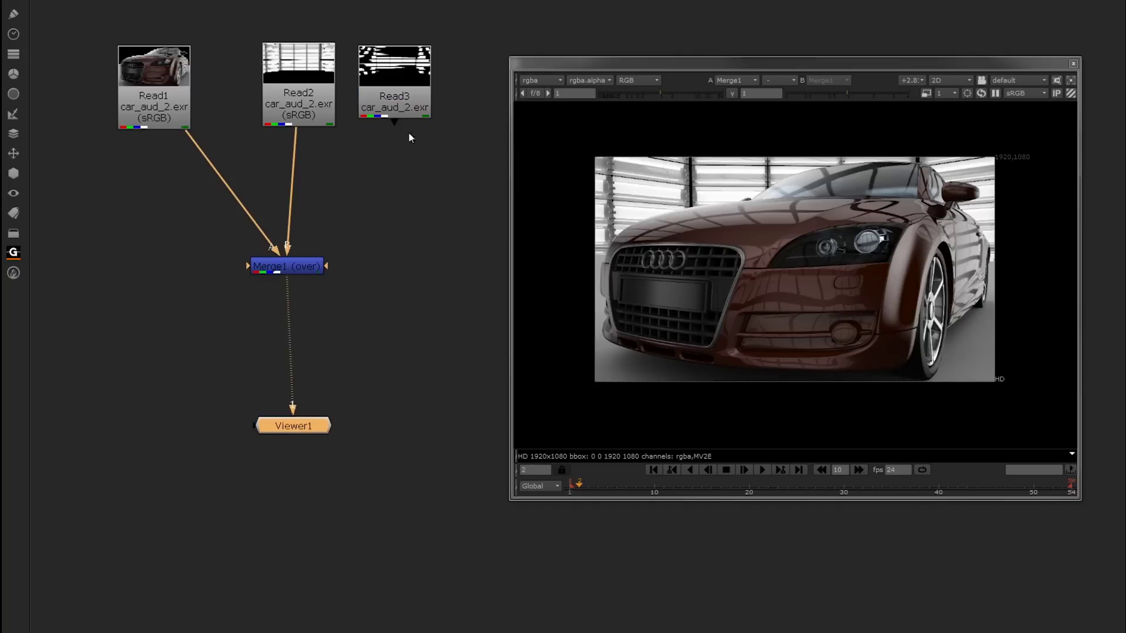
Step: Preview Read3, then Read2's glass-blinds layer on its own, and select Read3
key("1")
left_click(297, 324)
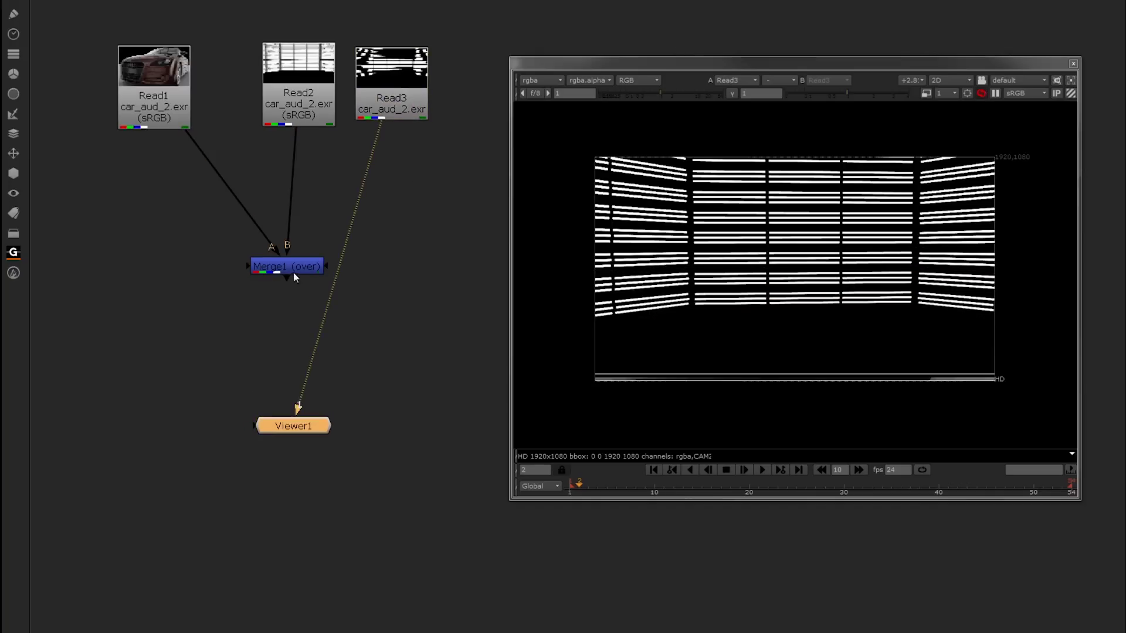
left_click(286, 85)
key("1")
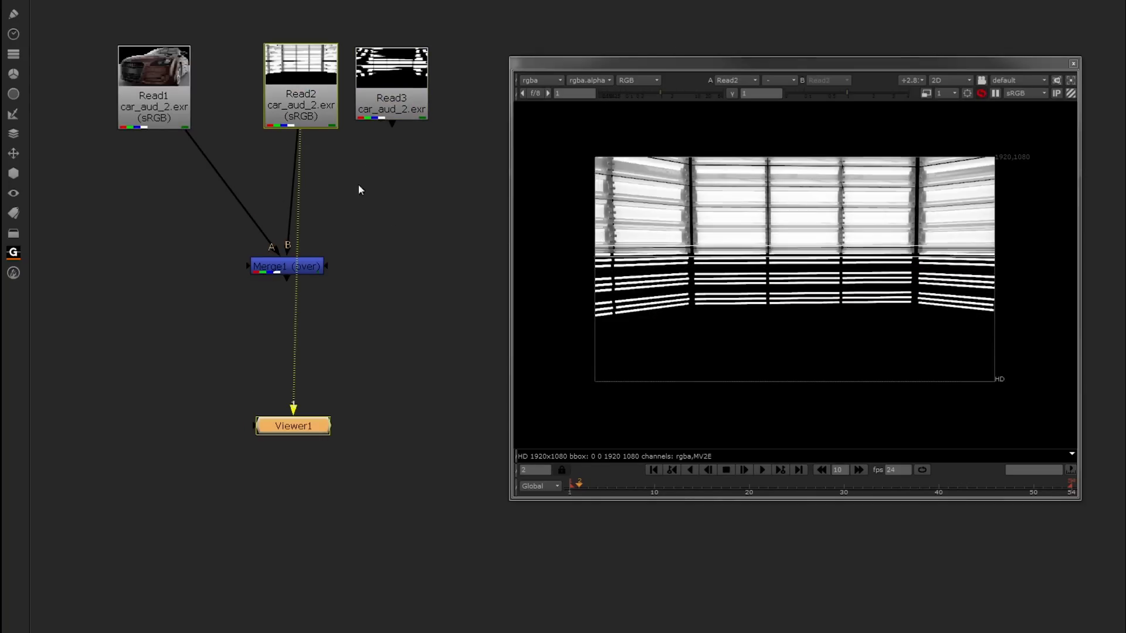
left_click(410, 90)
Step: Add Merge2 combining Read3 over Read2 and feed it into Merge1's B input
key("1")
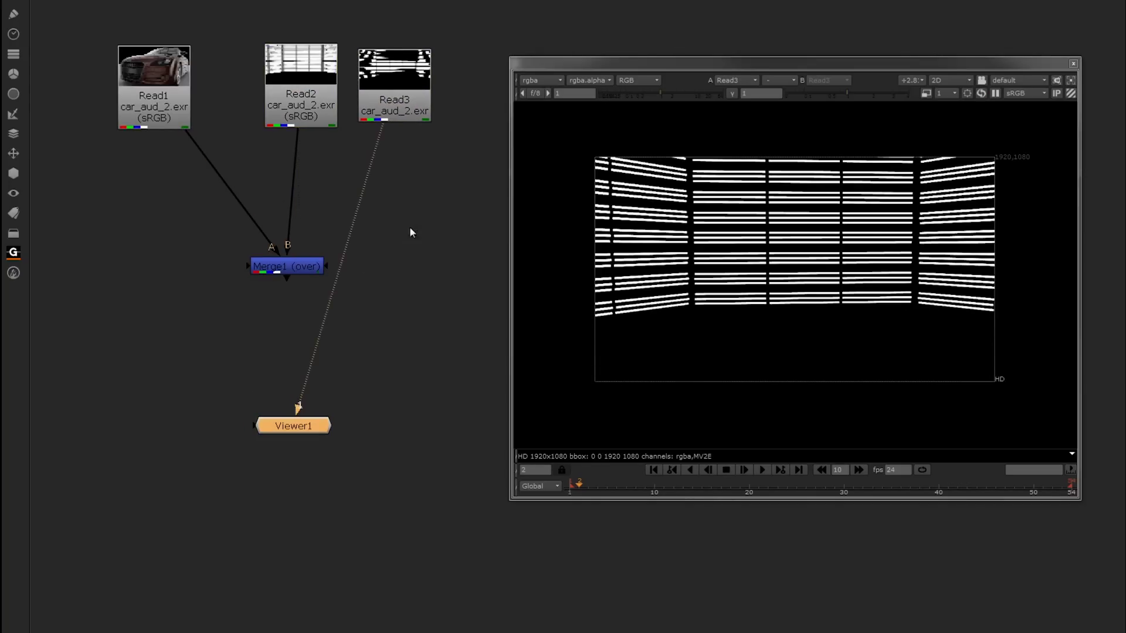
key("m")
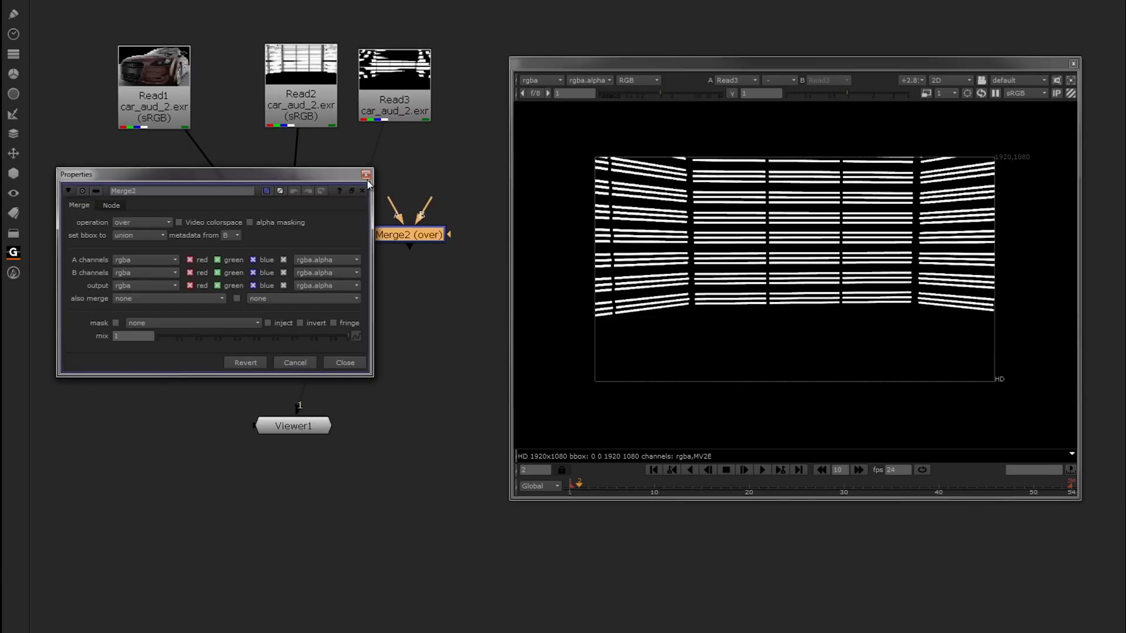
left_click(366, 174)
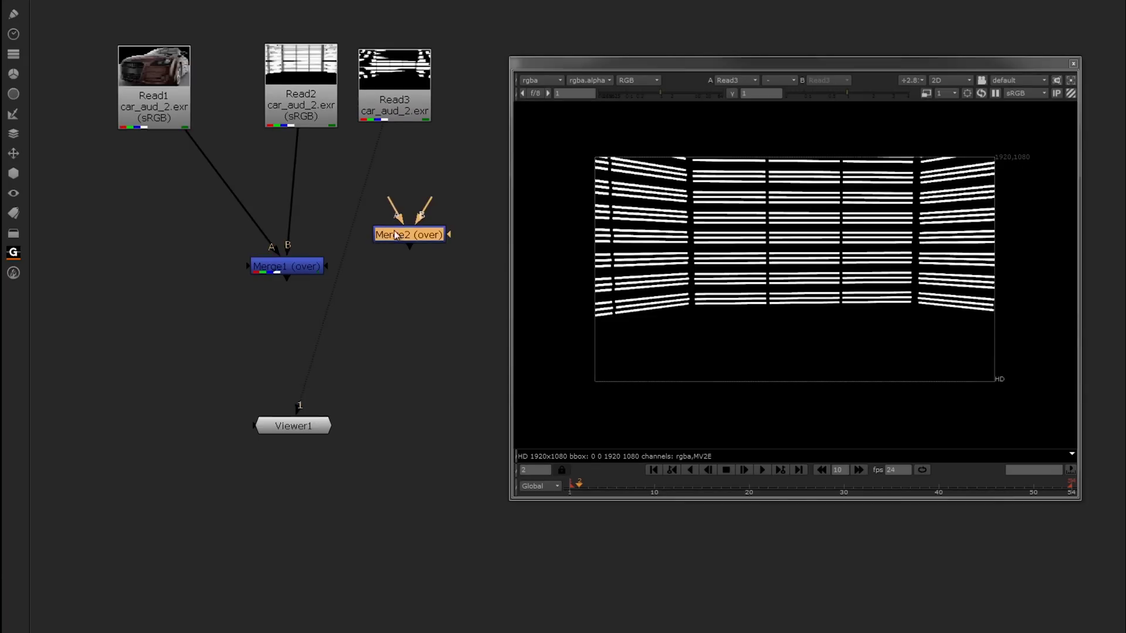
left_click_drag(394, 235, 317, 112)
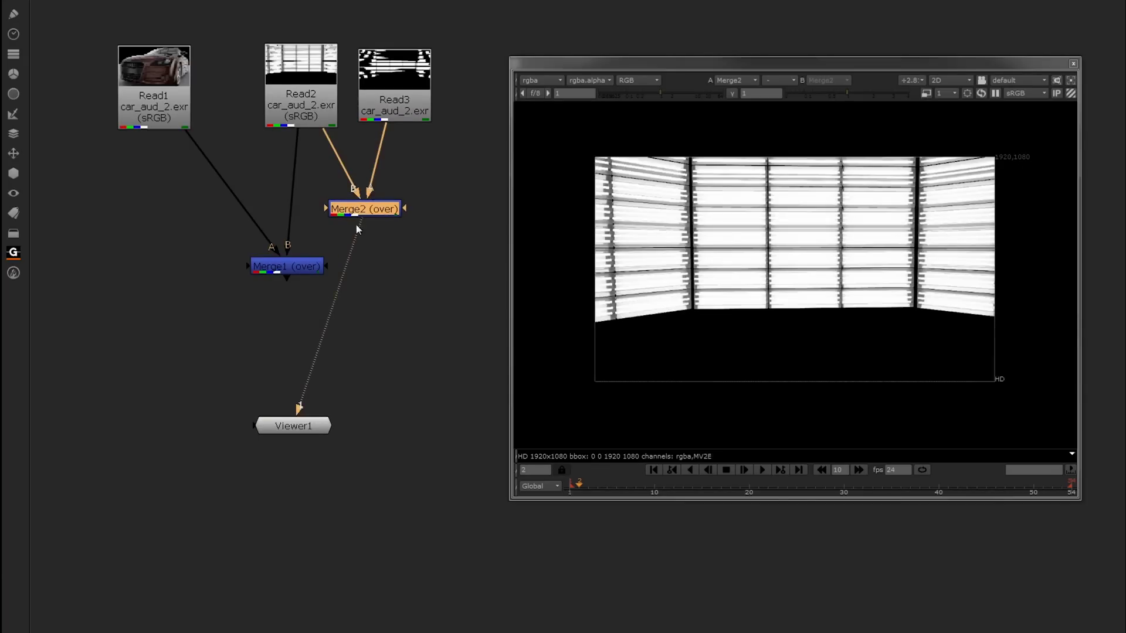
left_click_drag(294, 233, 368, 210)
Step: Compare Merge1's full composite with Merge2's blinds, toggling Read3 off and back on
left_click(304, 266)
key("1")
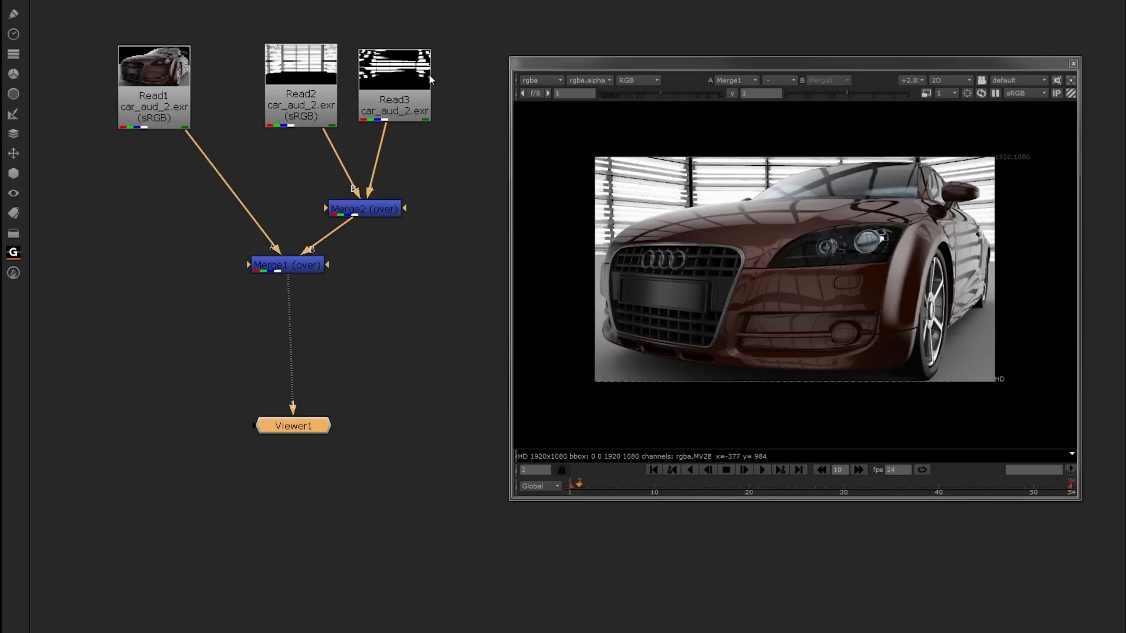
left_click_drag(394, 109, 395, 86)
left_click(370, 208)
key("1")
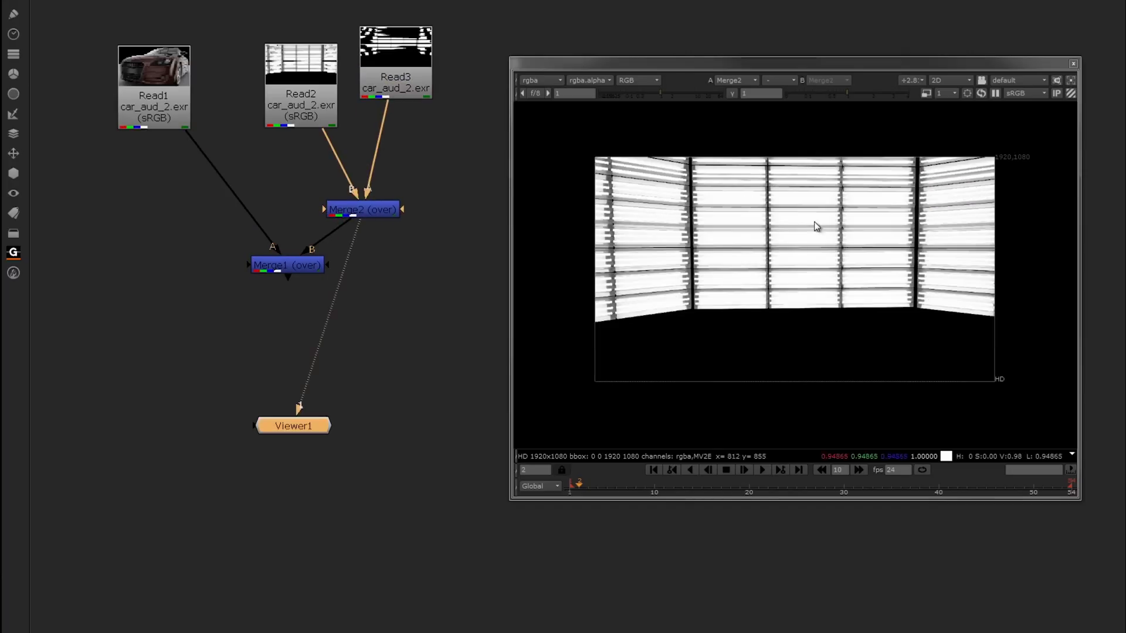
left_click(403, 76)
key("d")
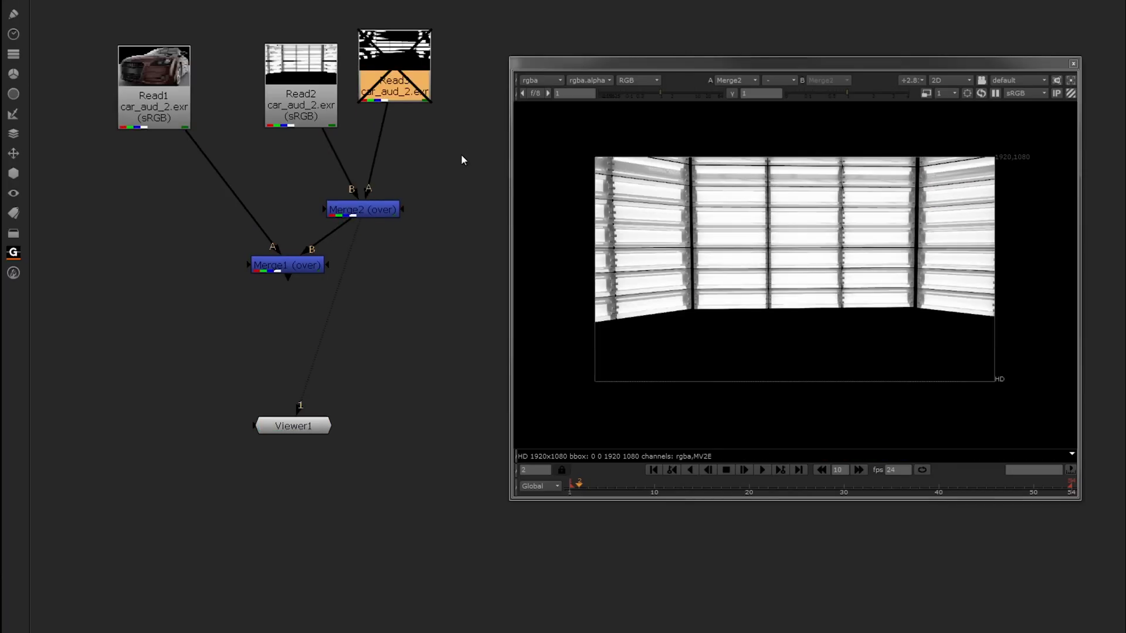
key("d")
Step: Show Merge1 in the viewer again, align the Read nodes, and jump to frame 8
left_click_drag(366, 224, 288, 267)
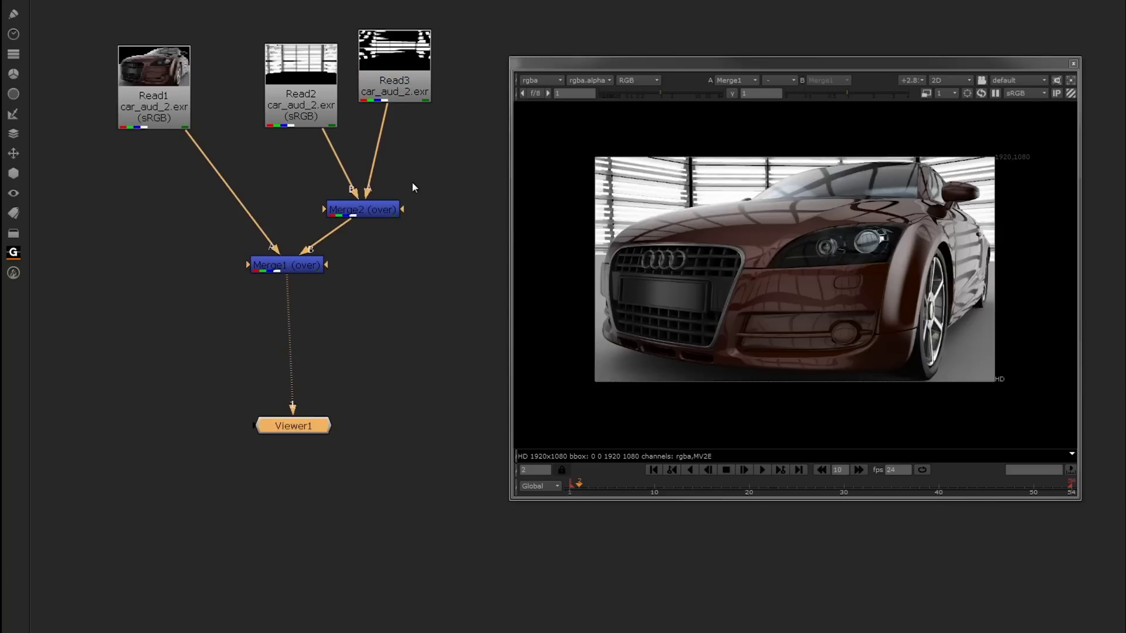
left_click_drag(718, 63, 712, 54)
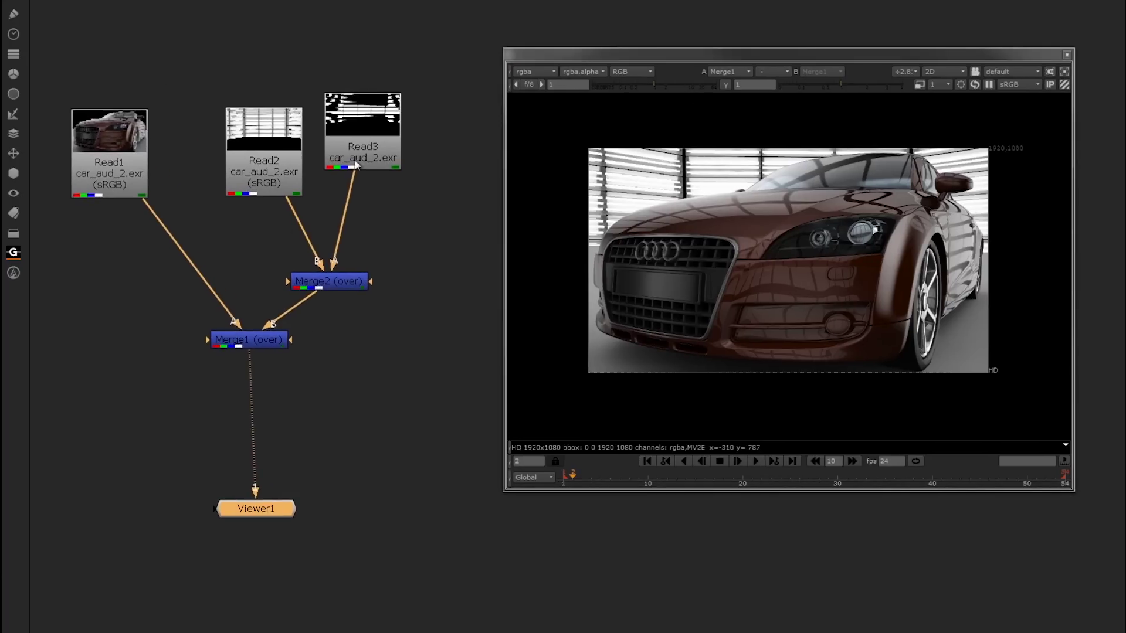
mouse_move(354, 160)
left_mouse_down()
mouse_move(361, 173)
mouse_move(364, 153)
left_mouse_up()
left_click_drag(255, 158, 261, 153)
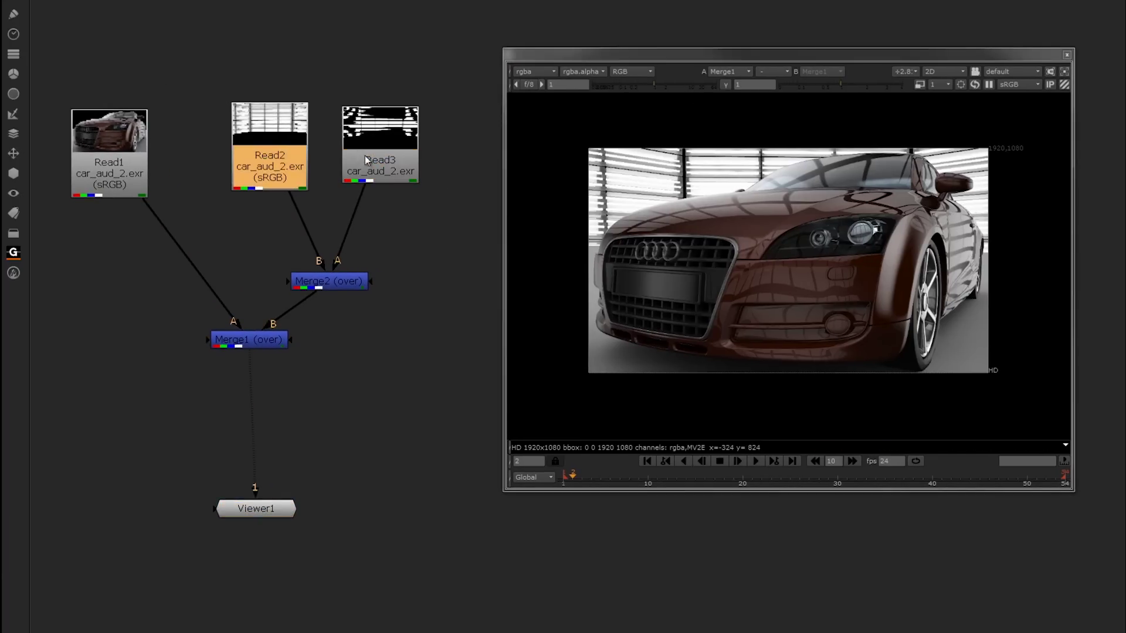
left_click_drag(365, 156, 362, 152)
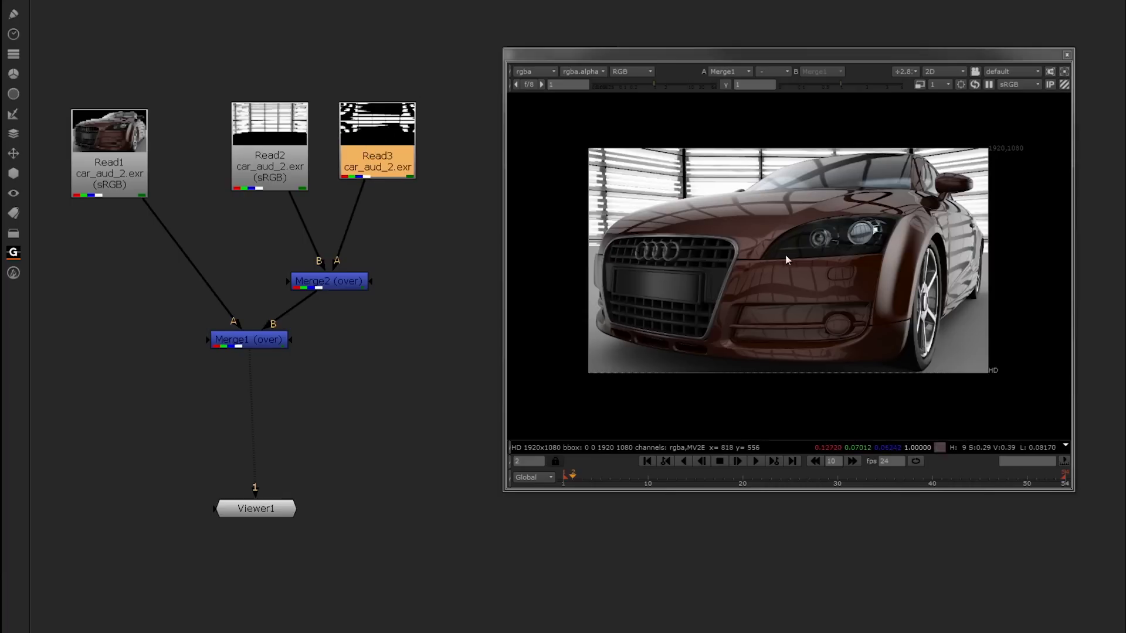
left_click_drag(118, 157, 126, 147)
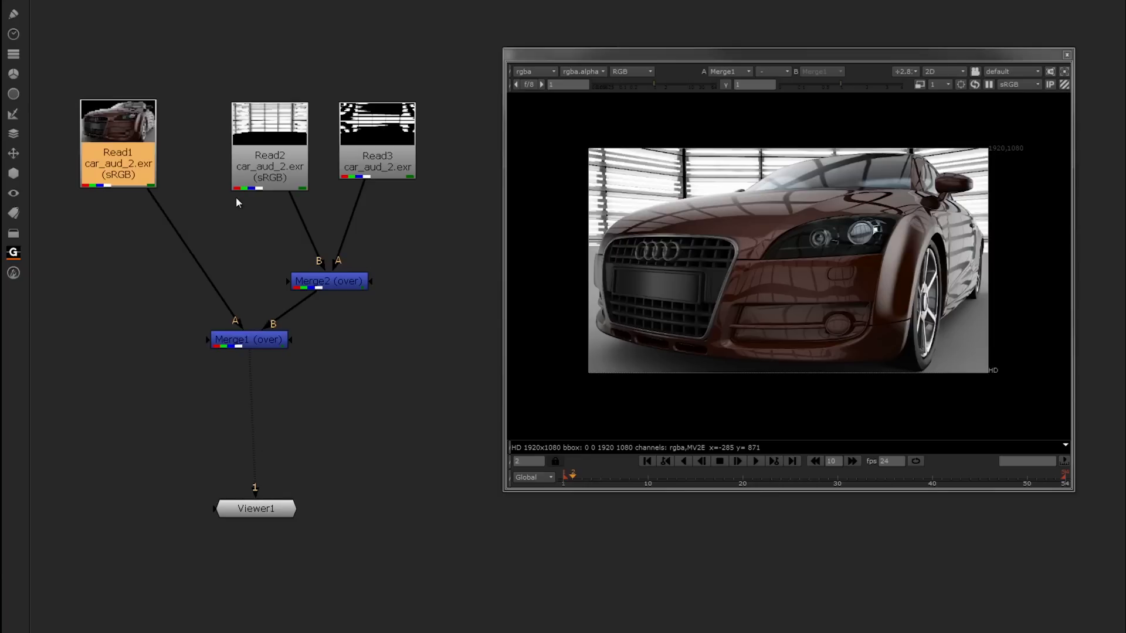
left_click_drag(378, 141, 385, 135)
left_click_drag(287, 151, 290, 145)
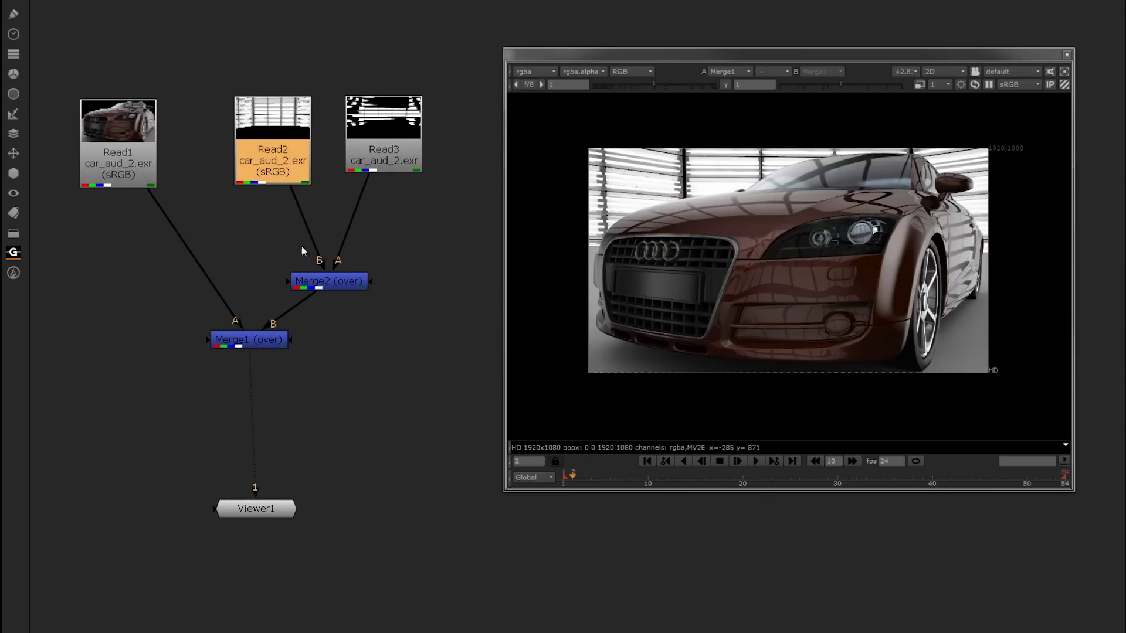
left_click(635, 484)
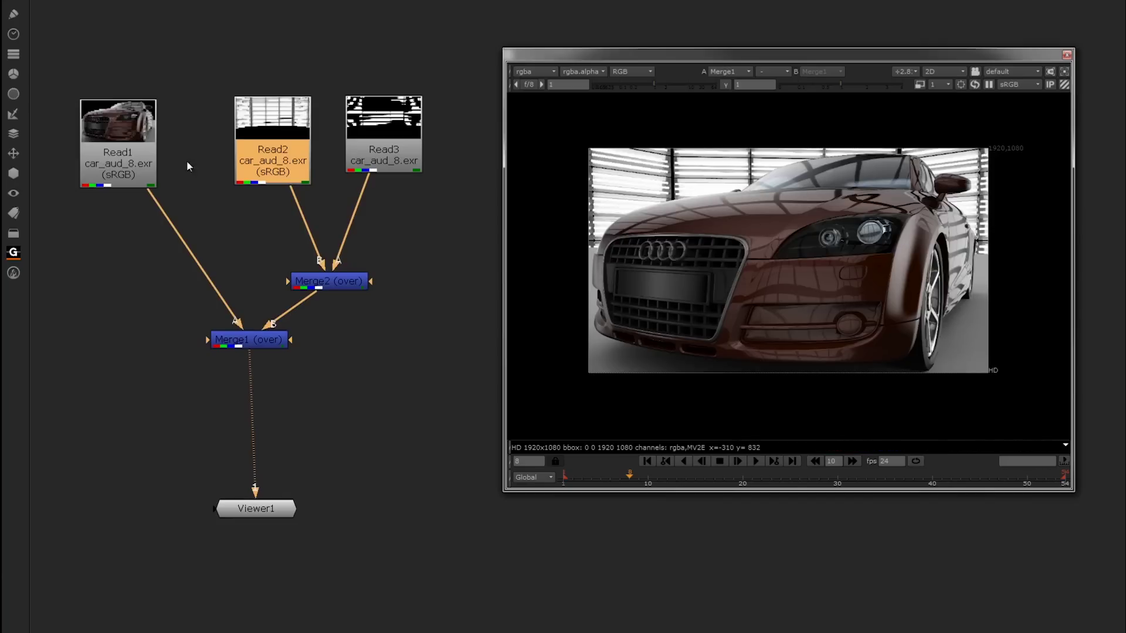
Step: Preview Read2, Read3 and Read1 one at a time at frame 8, twice over
key("1")
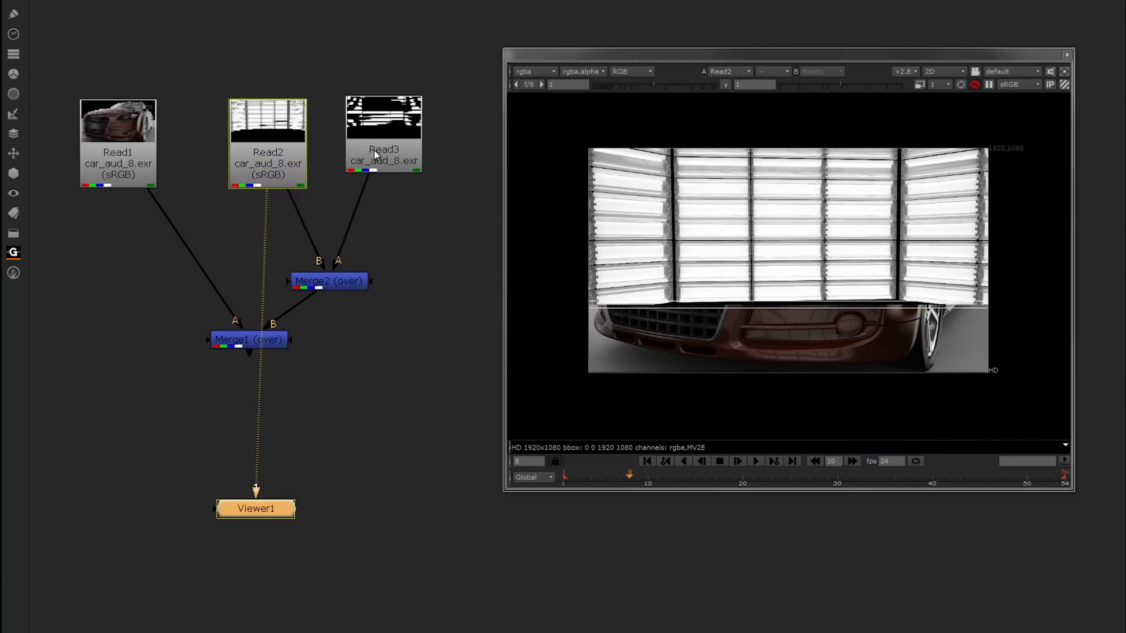
left_click(375, 145)
key("1")
left_click(122, 143)
key("1")
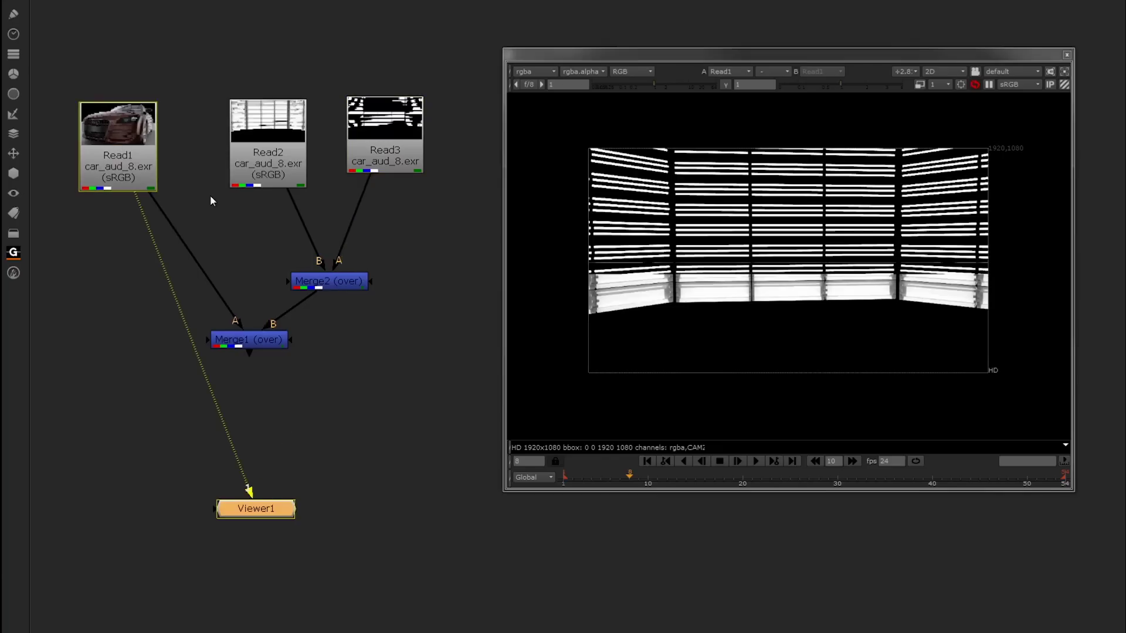
left_click_drag(262, 145, 268, 147)
key("1")
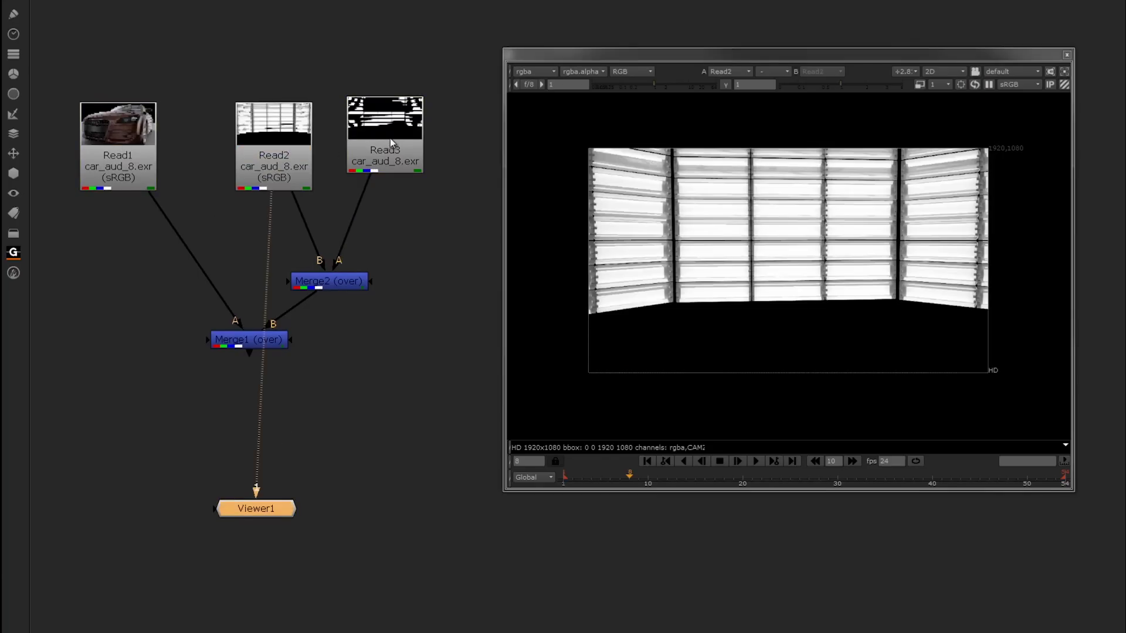
left_click(390, 138)
key("1")
left_click_drag(140, 147, 138, 151)
key("1")
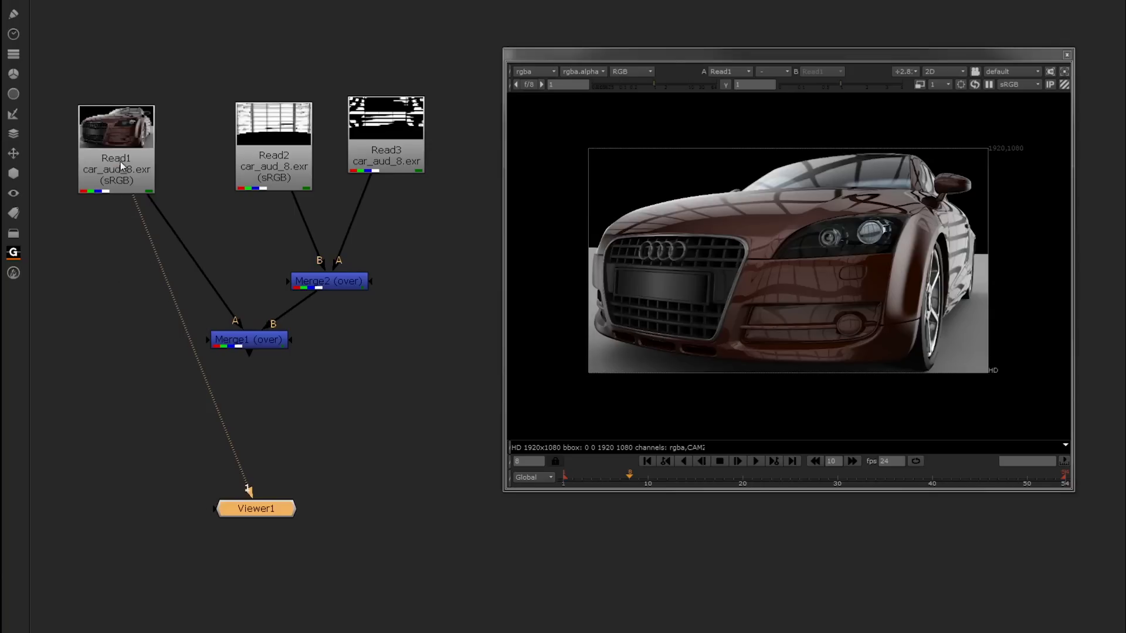
Step: With Read1 selected, open the viewer's channel layer dropdown
left_click_drag(126, 195, 128, 196)
left_click_drag(583, 54, 570, 45)
left_click(526, 64)
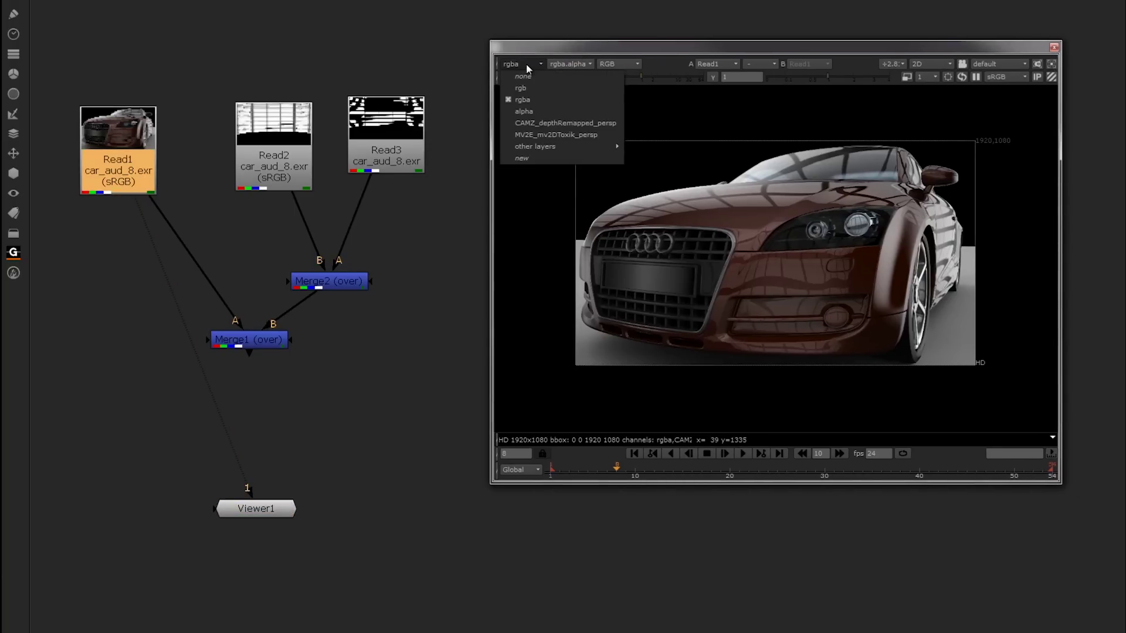
Step: Display the MV2E_mv2DToxik_persp layer, compare it on Merge1 and Read1, and reopen the layer list
left_click(585, 136)
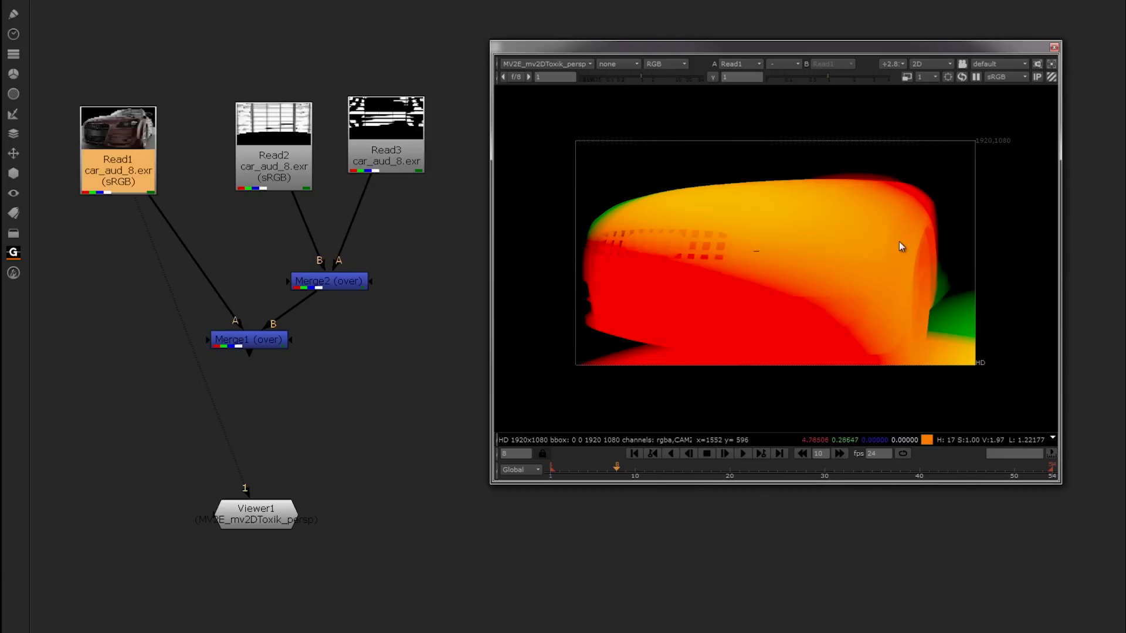
left_click(246, 343)
key("1")
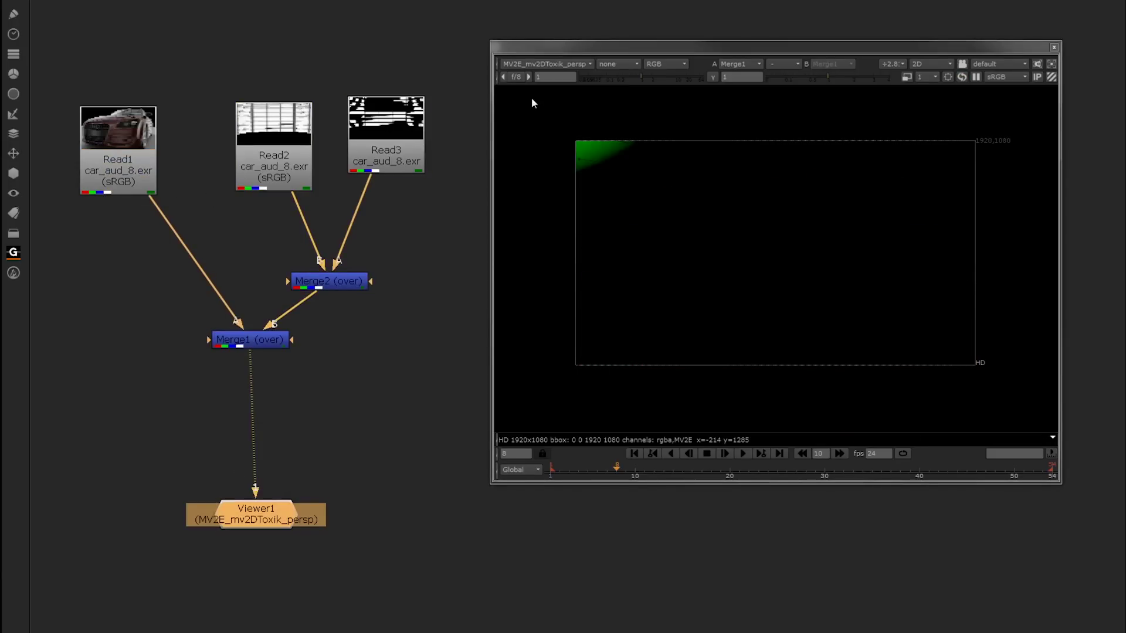
left_click(96, 194)
key("1")
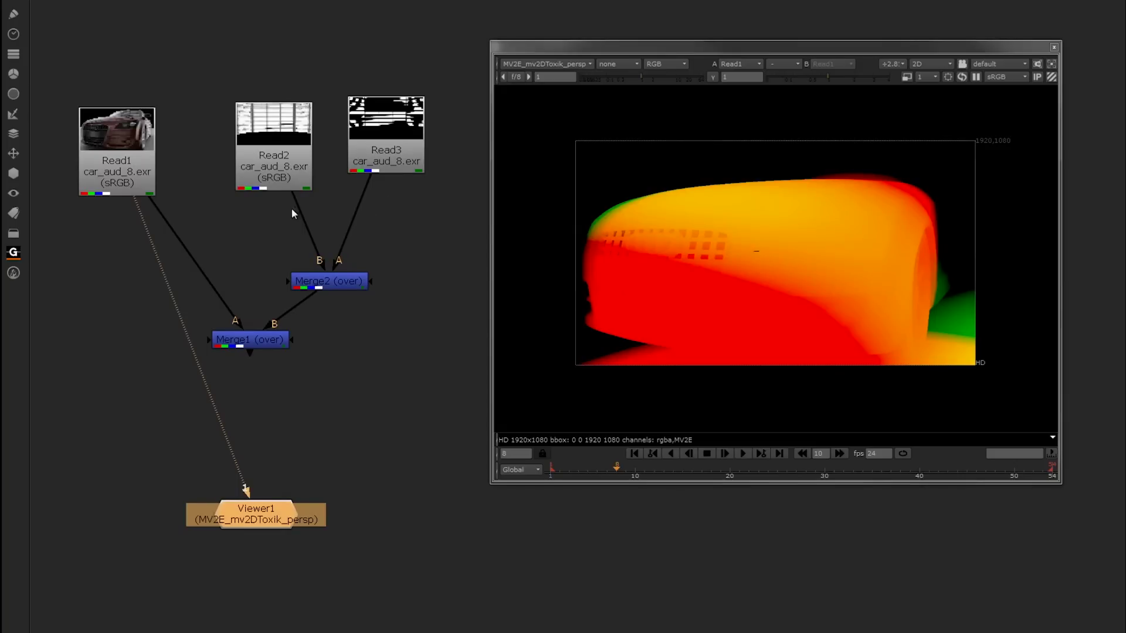
left_click(535, 64)
Step: Return the viewer to rgba, view Merge1's composite, and nudge Read2 and Read3 tidy
left_click(548, 99)
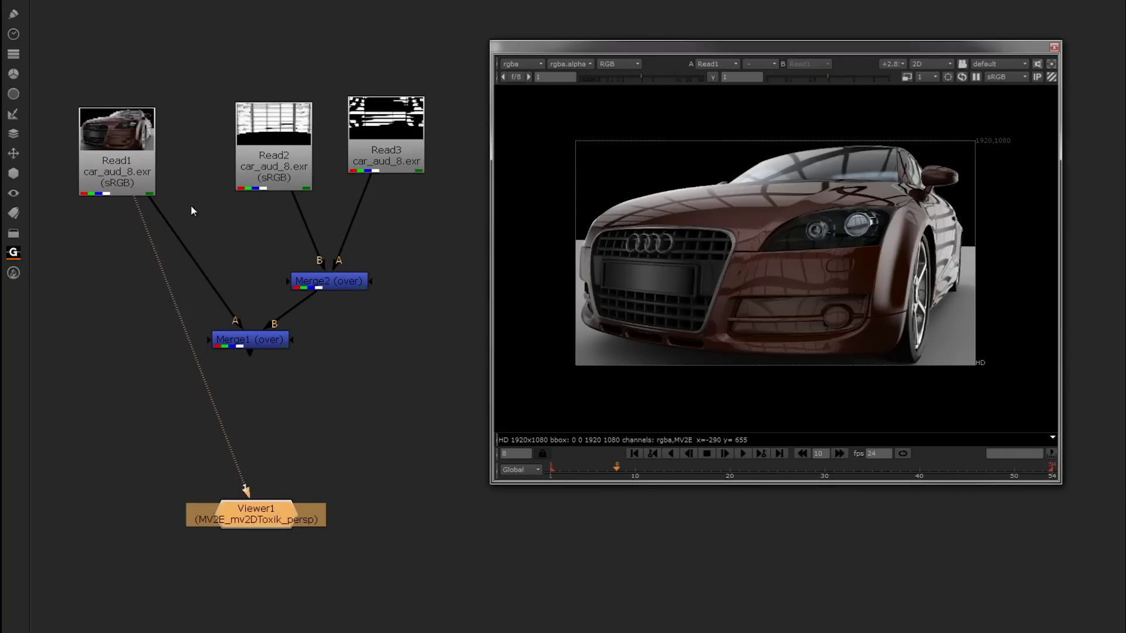
left_click(284, 341)
key("1")
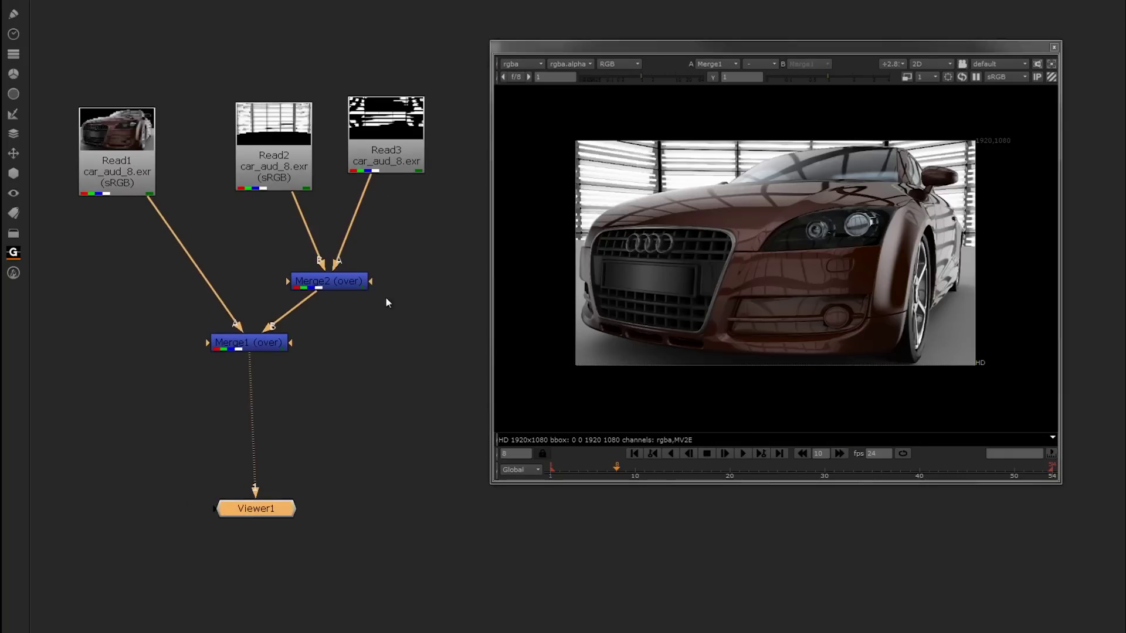
left_click(102, 125)
left_click_drag(297, 145, 293, 137)
left_click_drag(376, 138, 382, 137)
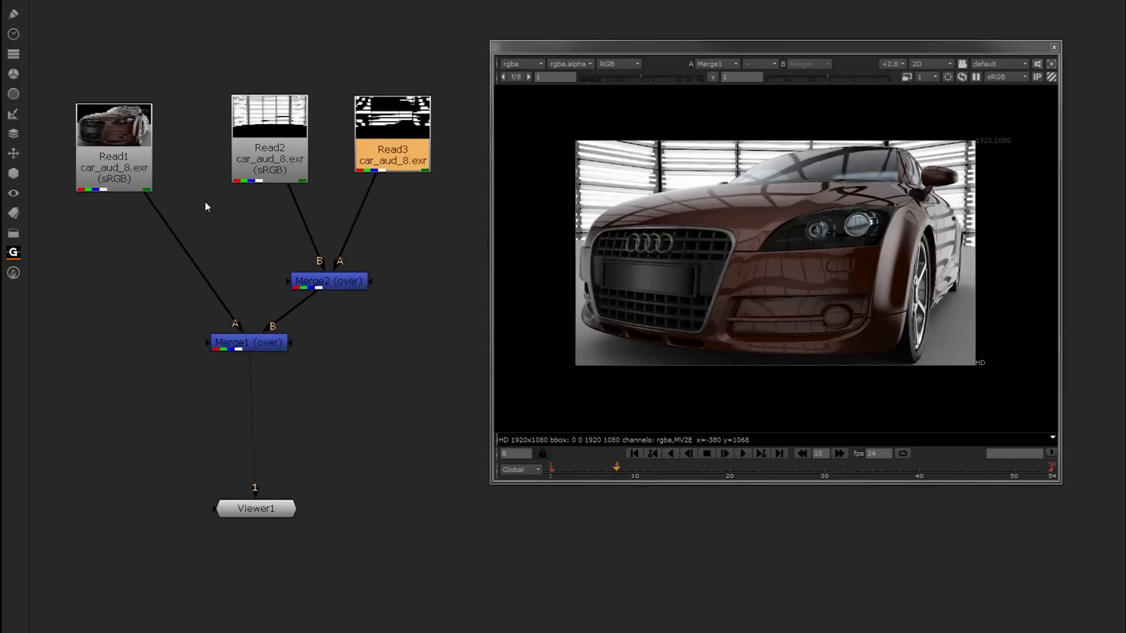
Step: Add a VectorBlur node and place VectorBlur1 between Read1 and Merge1
left_click(96, 276)
key("Tab")
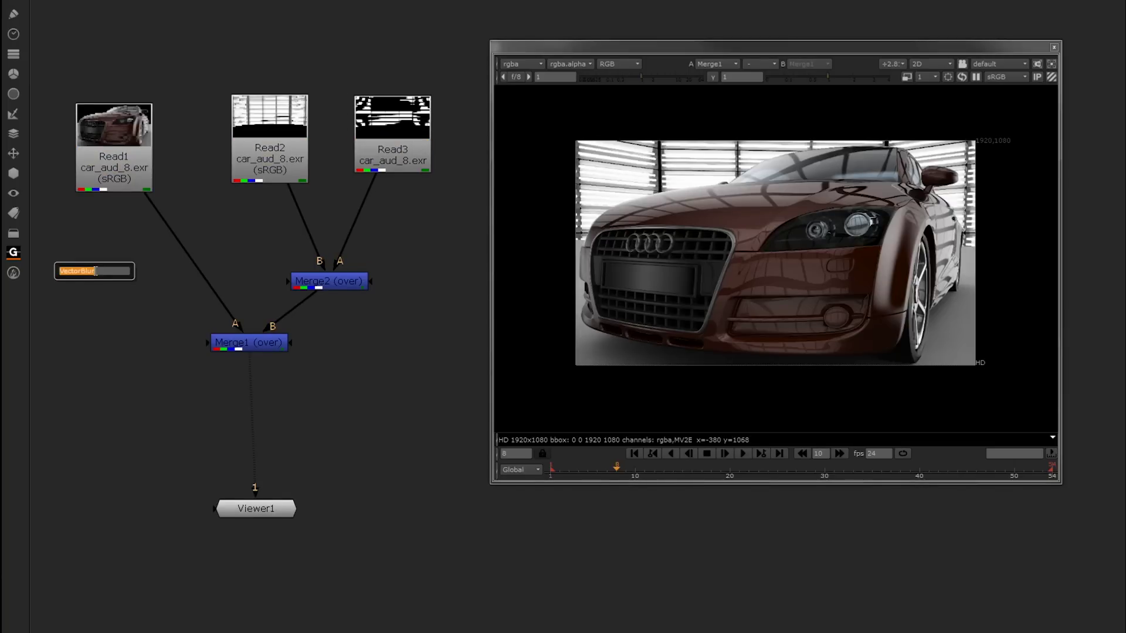
key("Return")
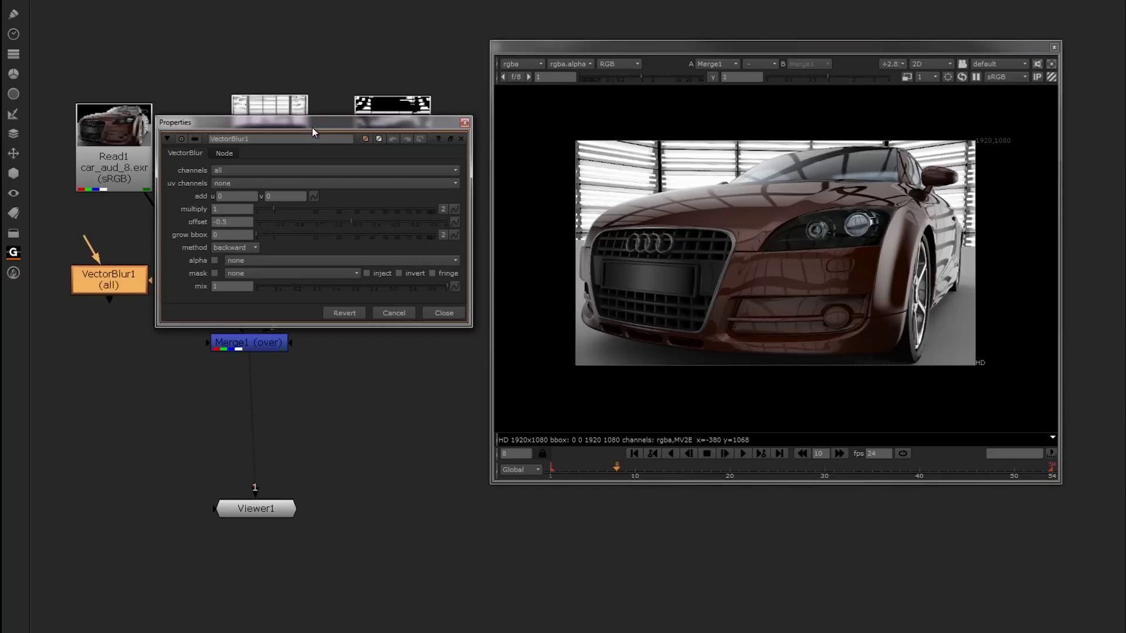
left_click_drag(312, 128, 647, 318)
left_click_drag(119, 281, 184, 239)
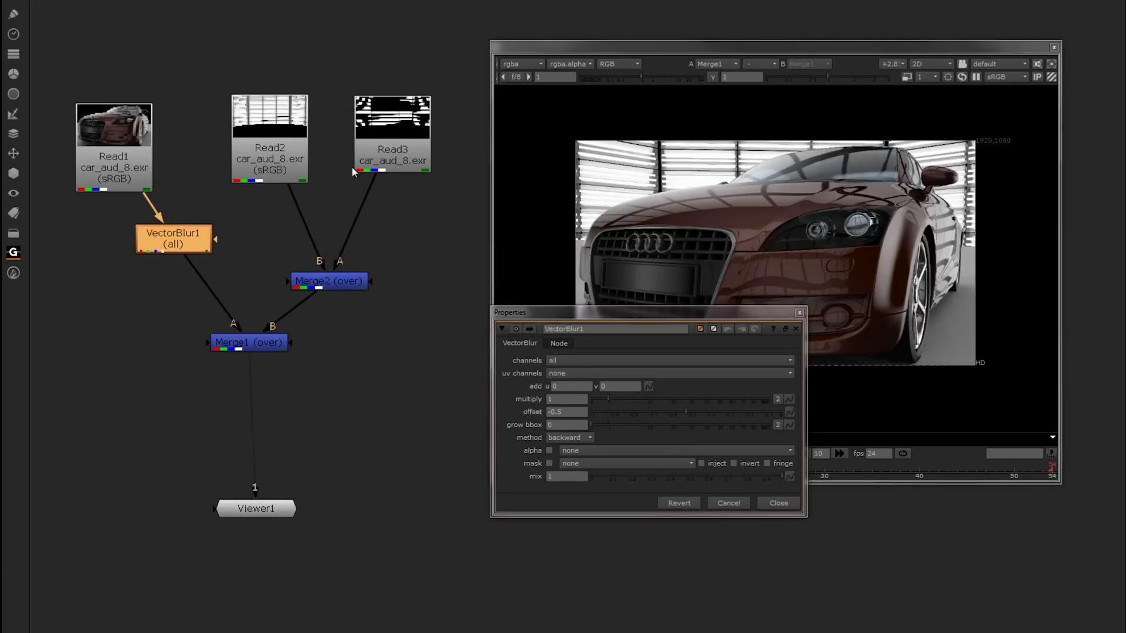
left_click_drag(636, 316, 371, 439)
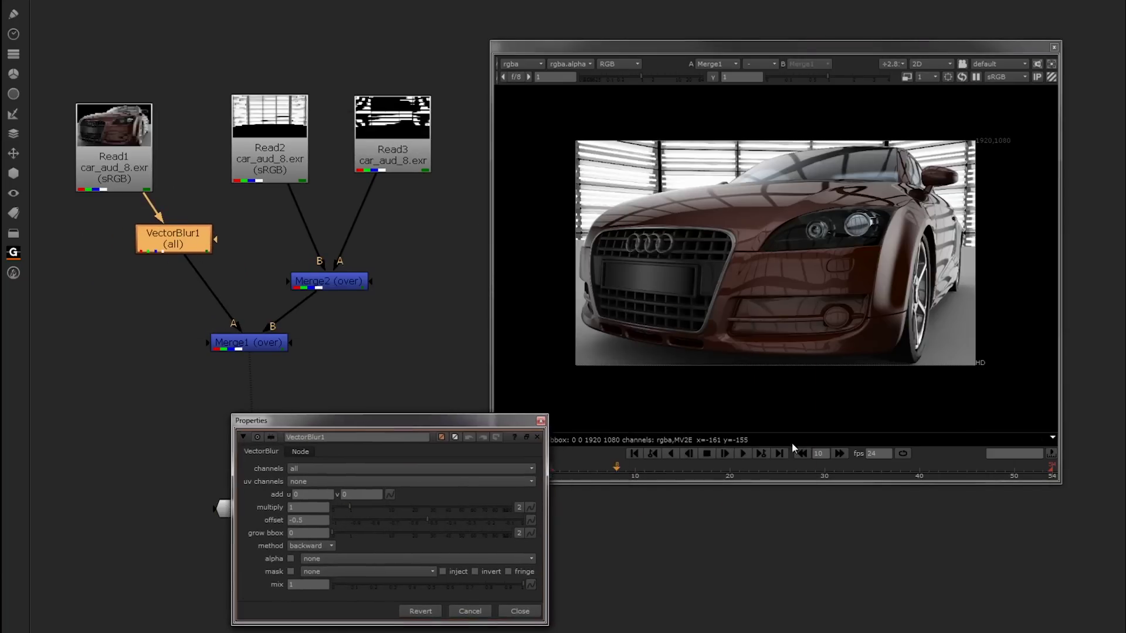
Step: Move the settings panel aside and step the composite from frame 24 to frame 42
left_click(768, 468)
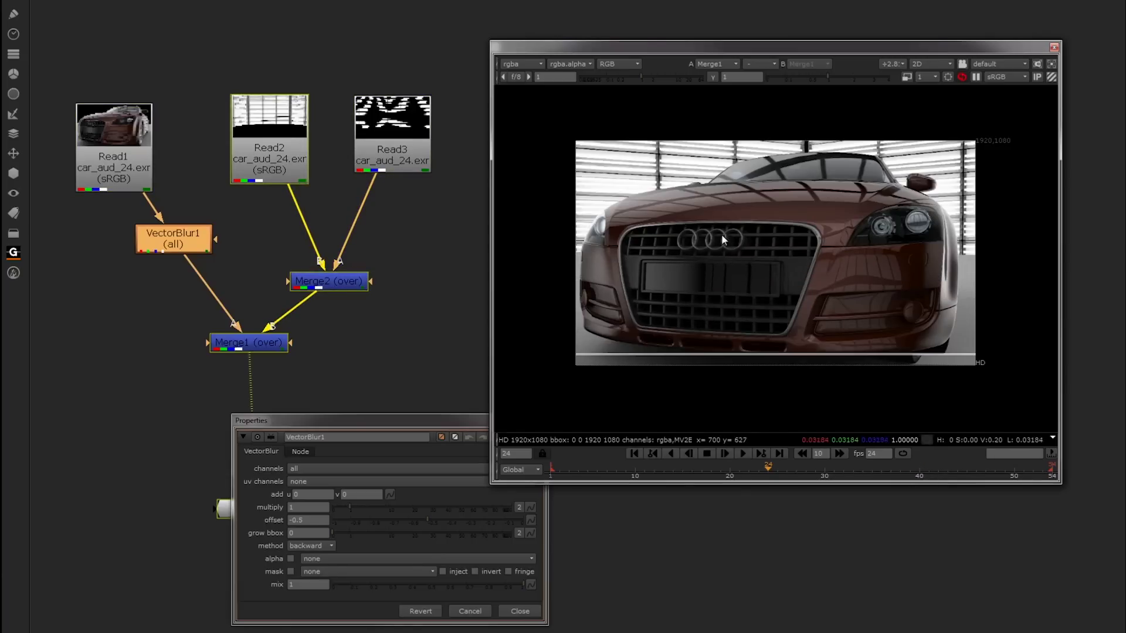
left_click_drag(329, 421, 525, 457)
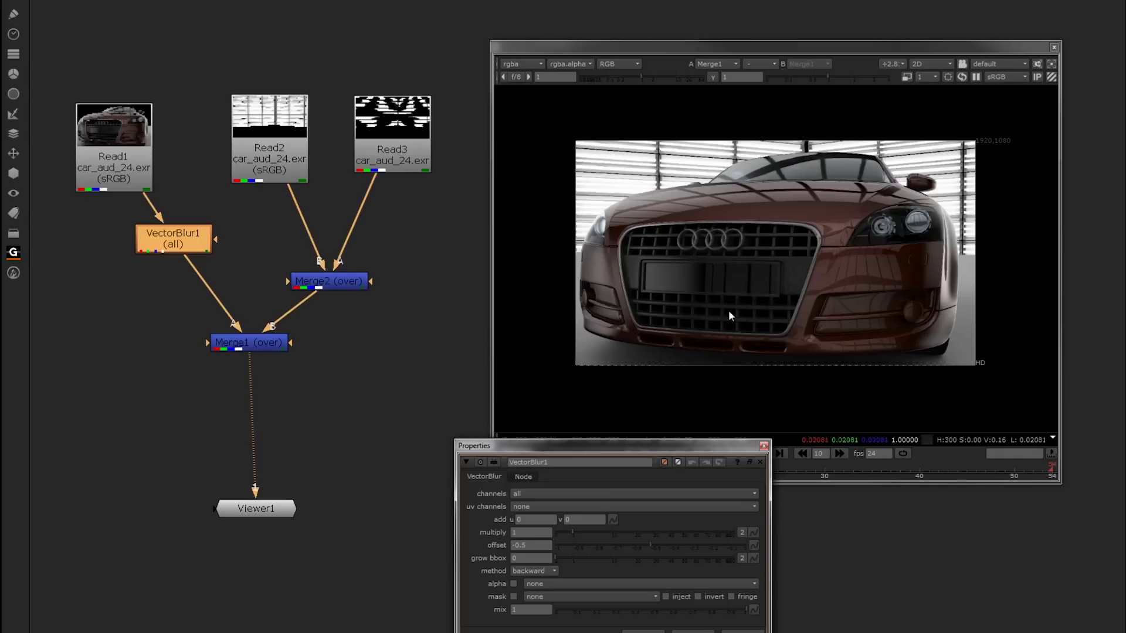
left_click_drag(690, 445, 455, 424)
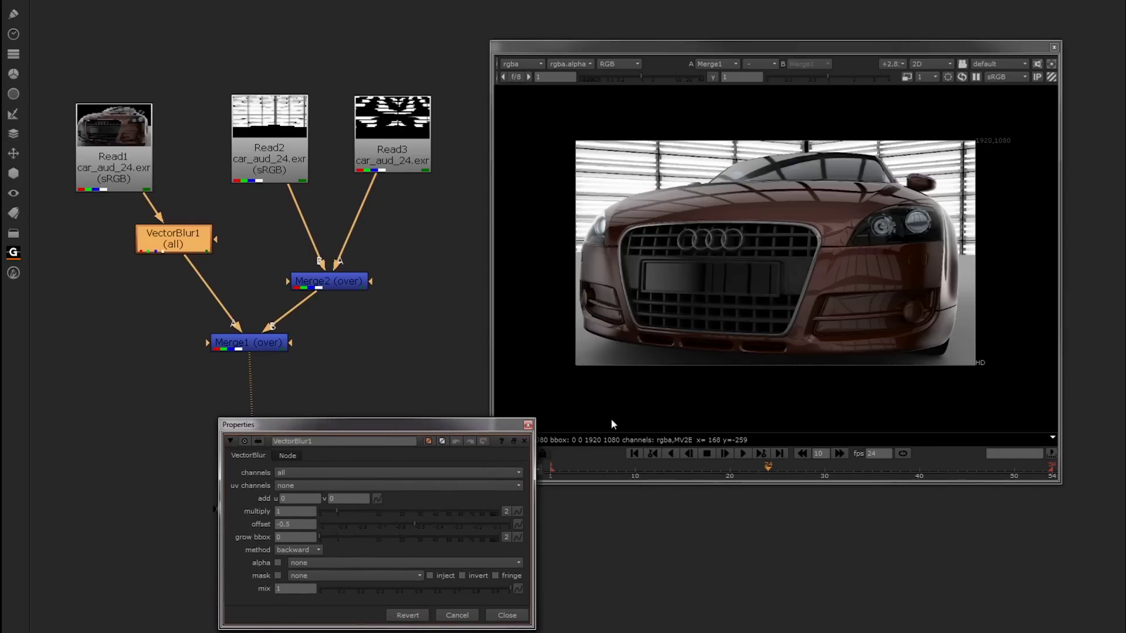
left_click(938, 472)
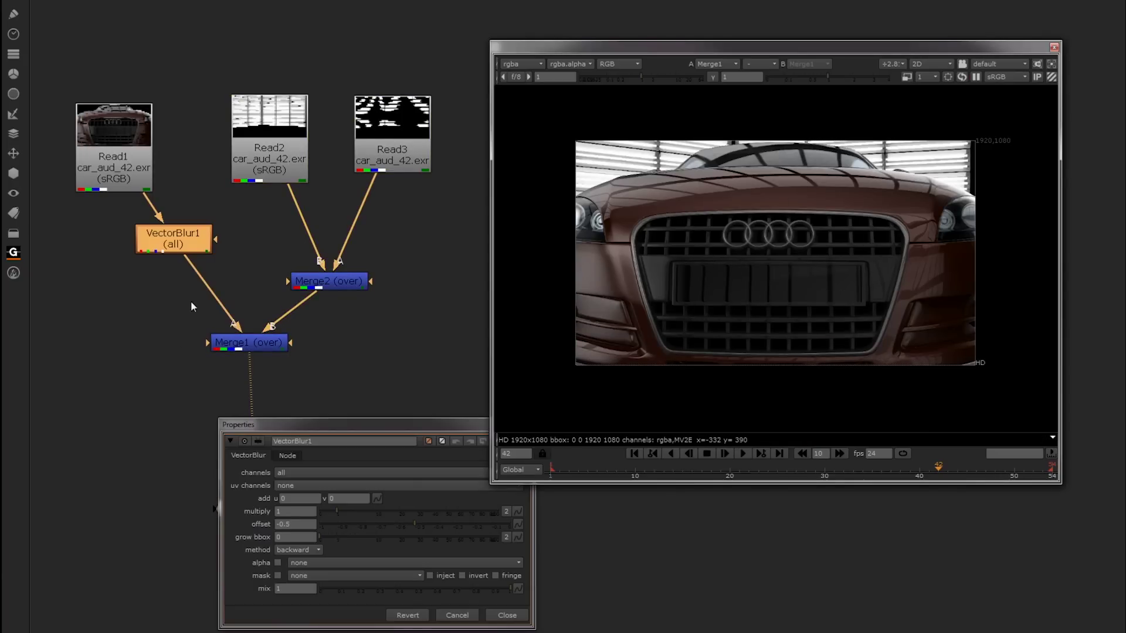
left_click_drag(239, 266, 284, 174, "alt")
Step: Set VectorBlur1's uv channels to MV2E_mv2DToxik_persp and check the blurred car
scroll(284, 169, "up", 3)
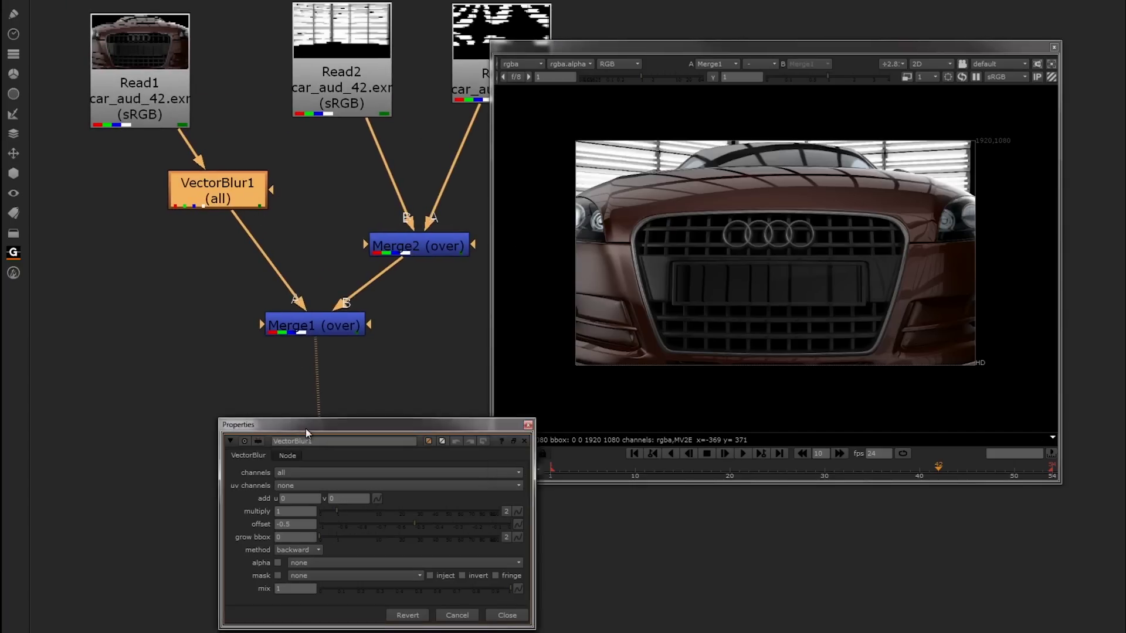
left_click_drag(314, 424, 234, 203)
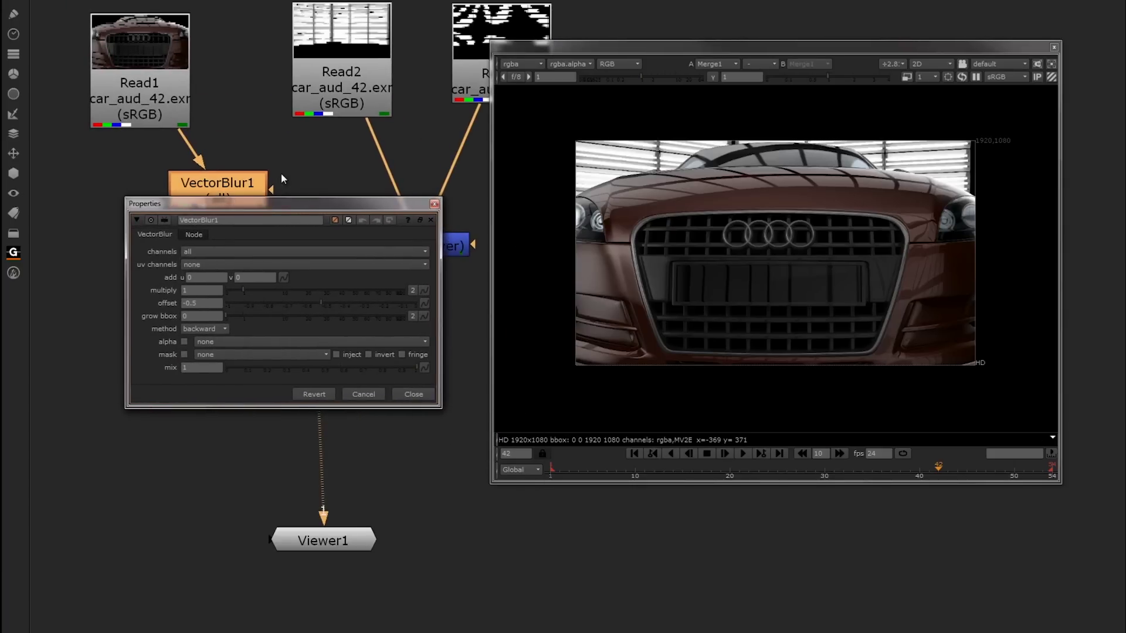
left_click(257, 265)
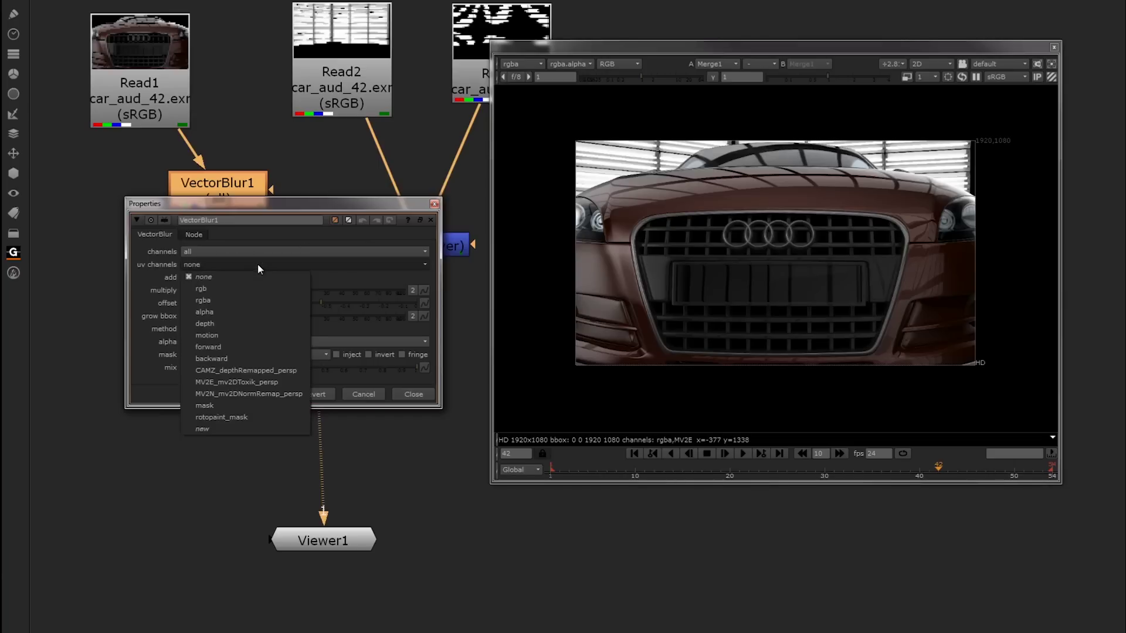
left_click(276, 385)
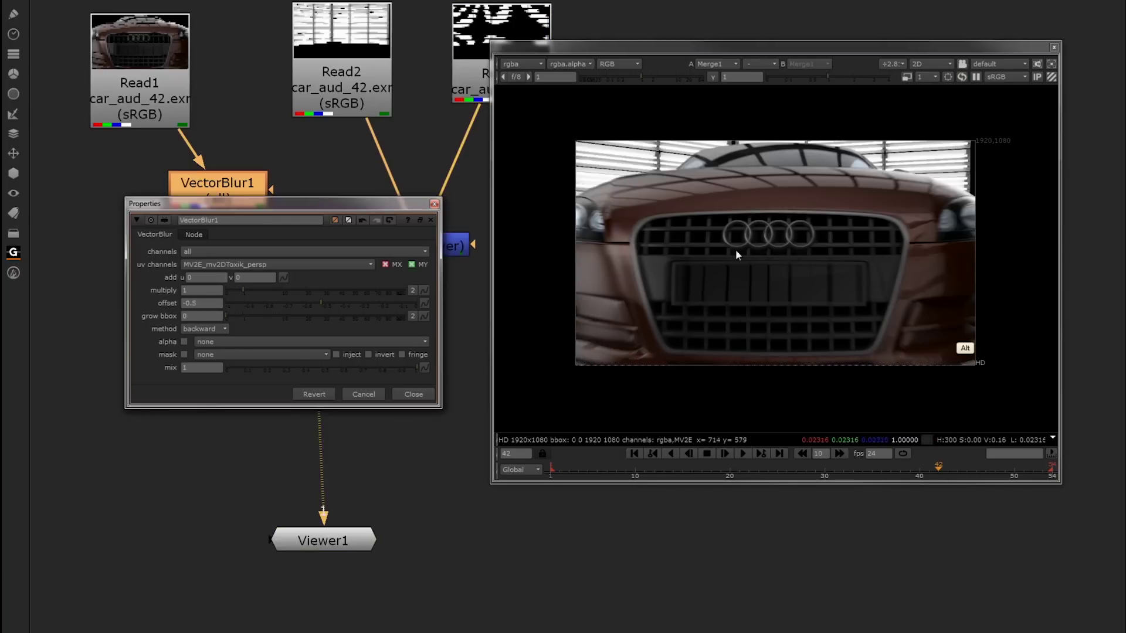
left_click_drag(681, 231, 702, 220, "alt")
middle_click_drag(683, 216, 612, 212, "alt")
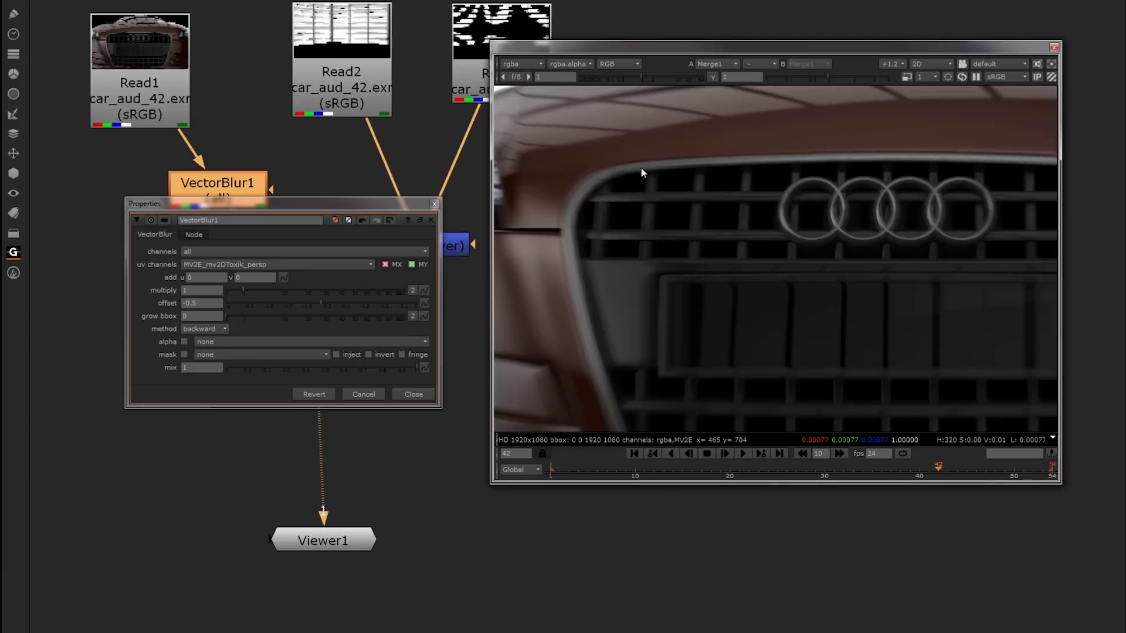
left_click(221, 182)
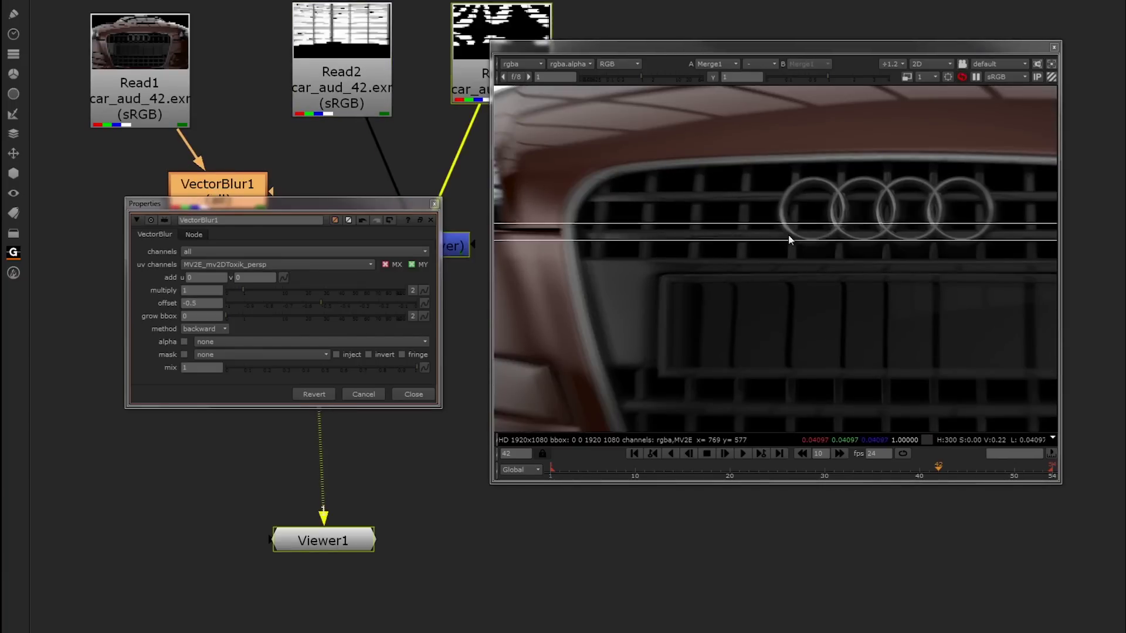
middle_click_drag(789, 235, 808, 220, "alt")
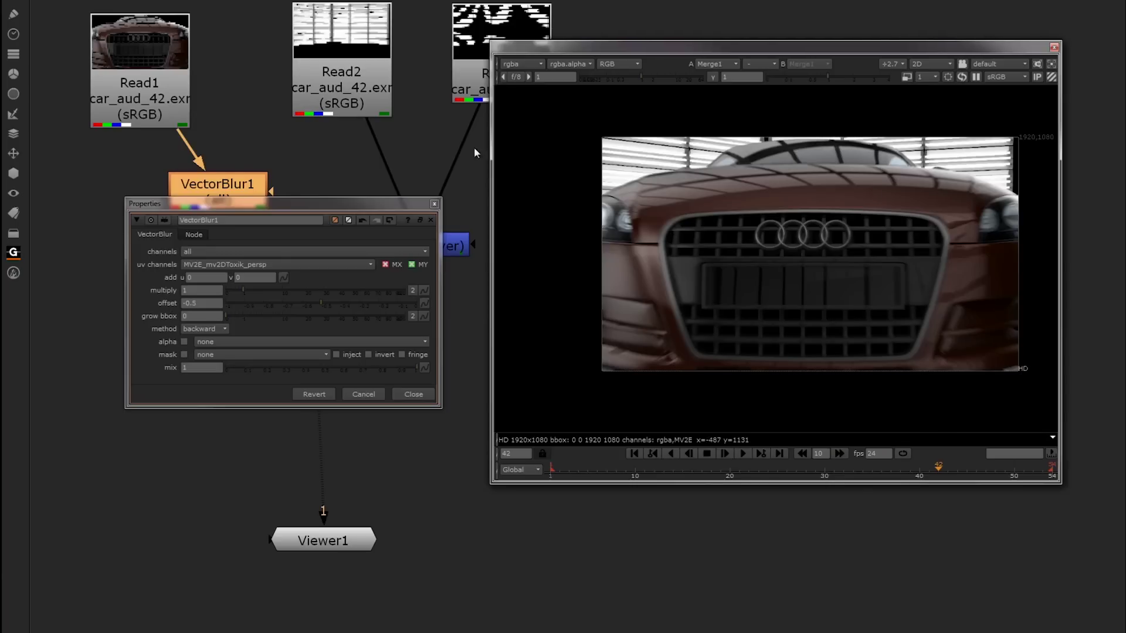
Step: Set VectorBlur1's multiply to 3 and check the stronger grille blur at frame 45
key("space")
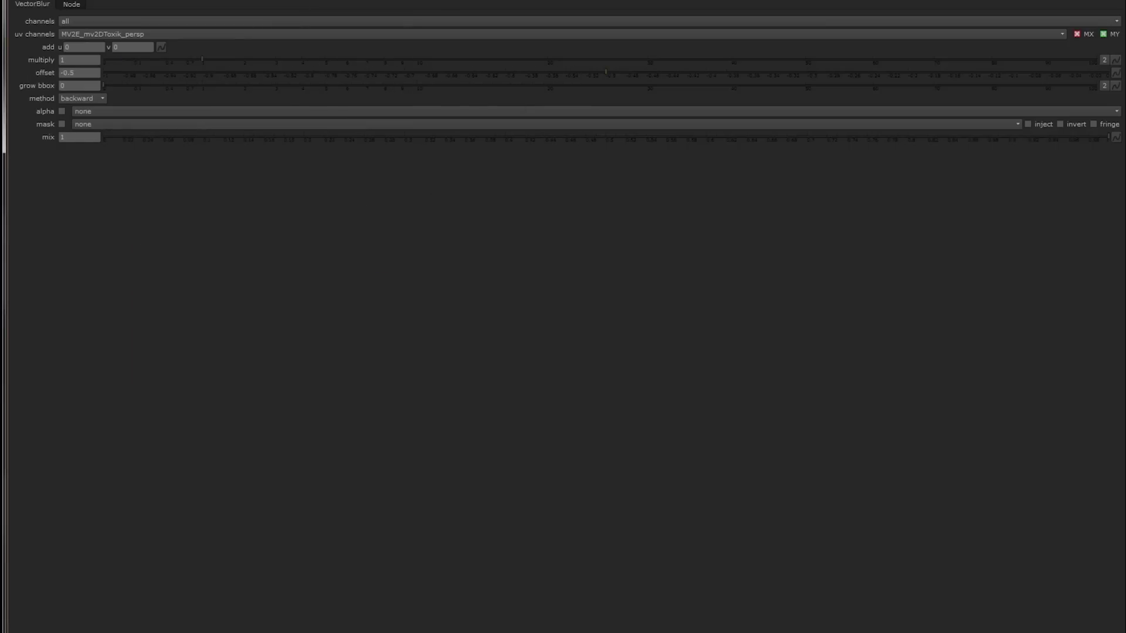
key("space")
left_click_drag(297, 202, 620, 201)
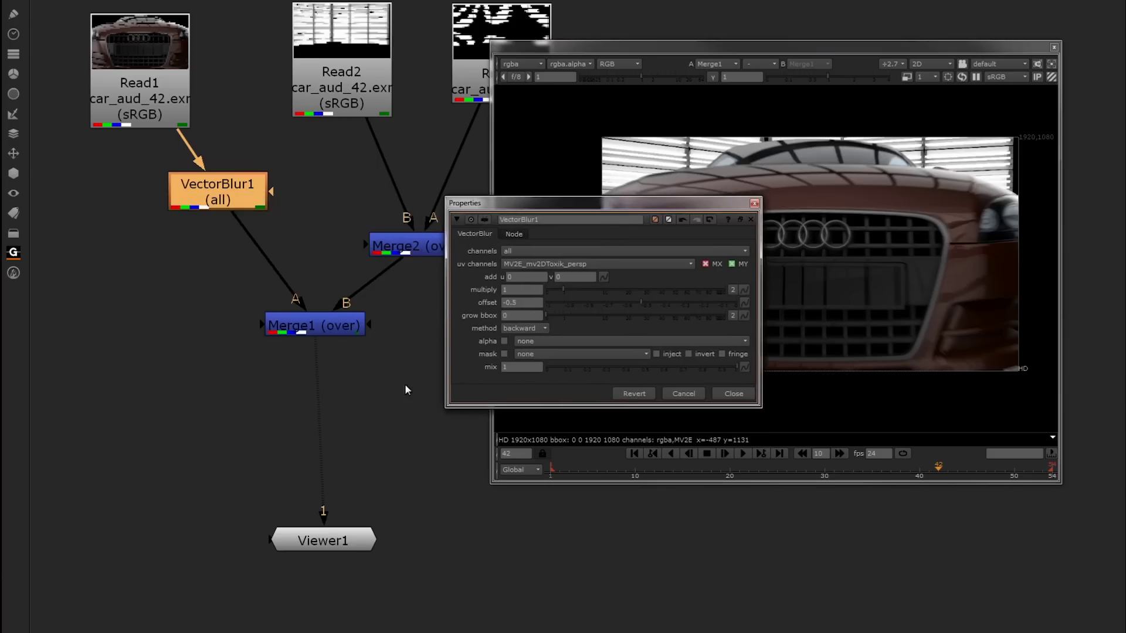
left_click(322, 539)
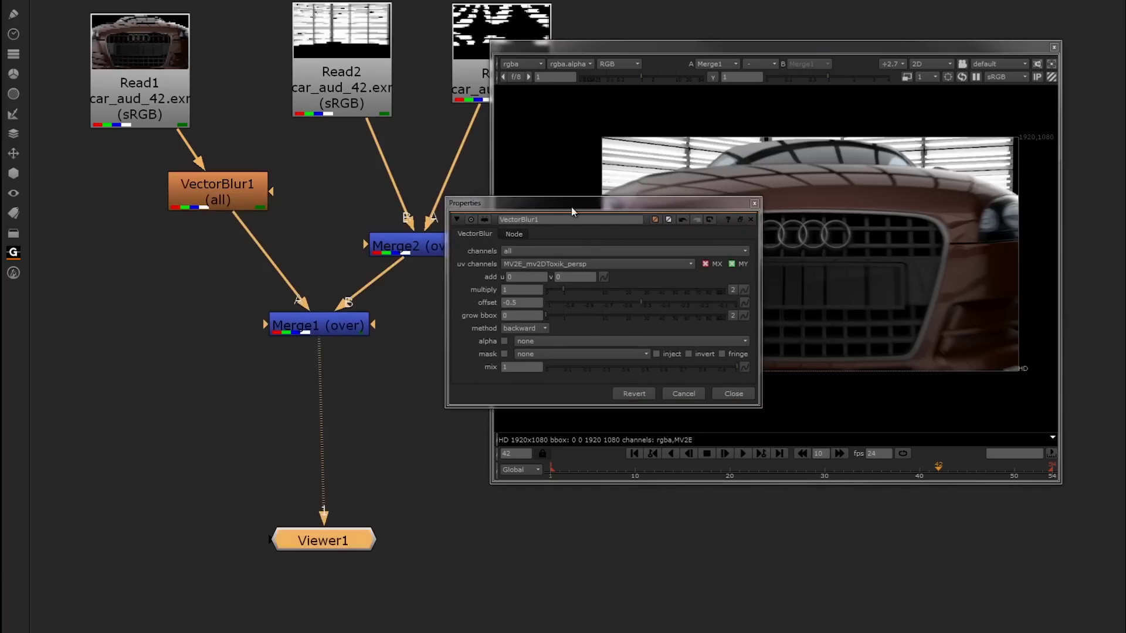
left_click_drag(552, 203, 375, 169)
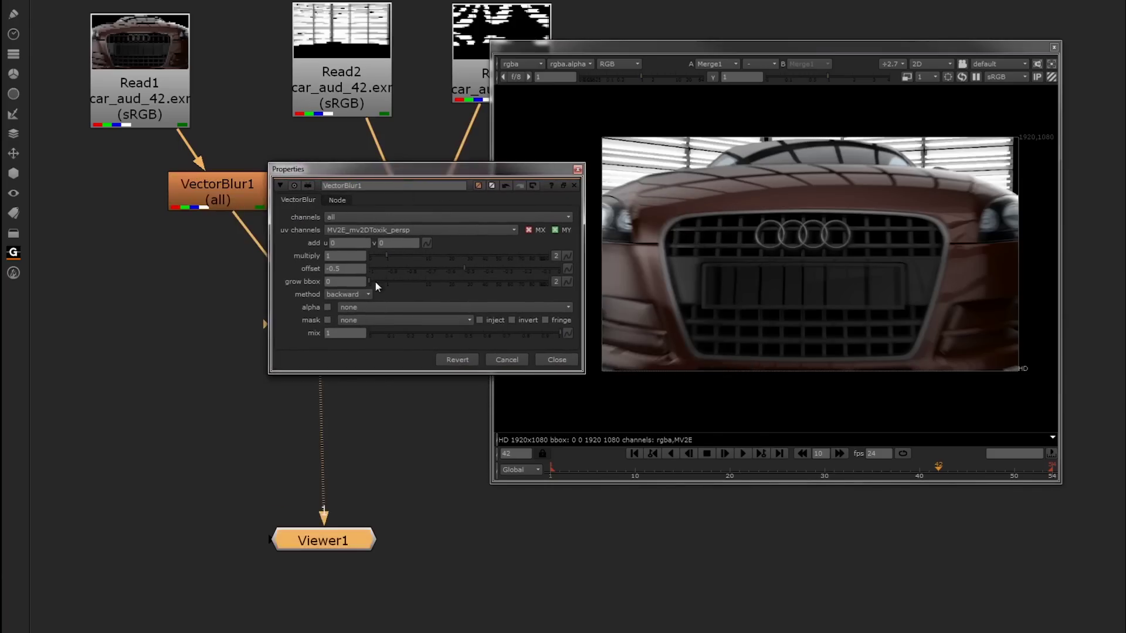
left_click(399, 256)
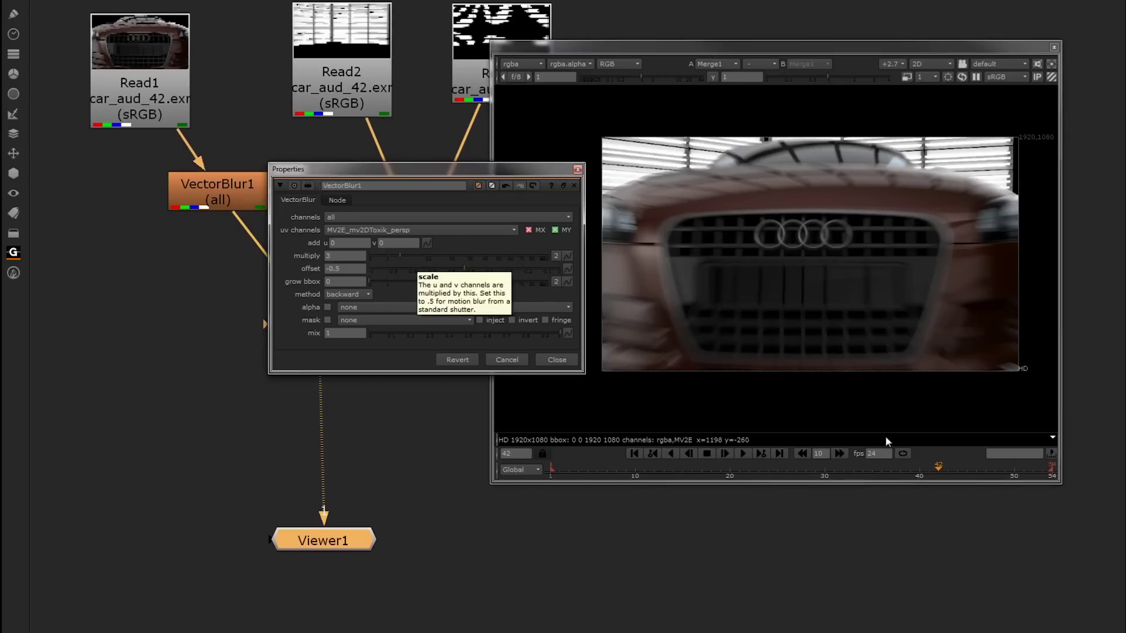
left_click(967, 469)
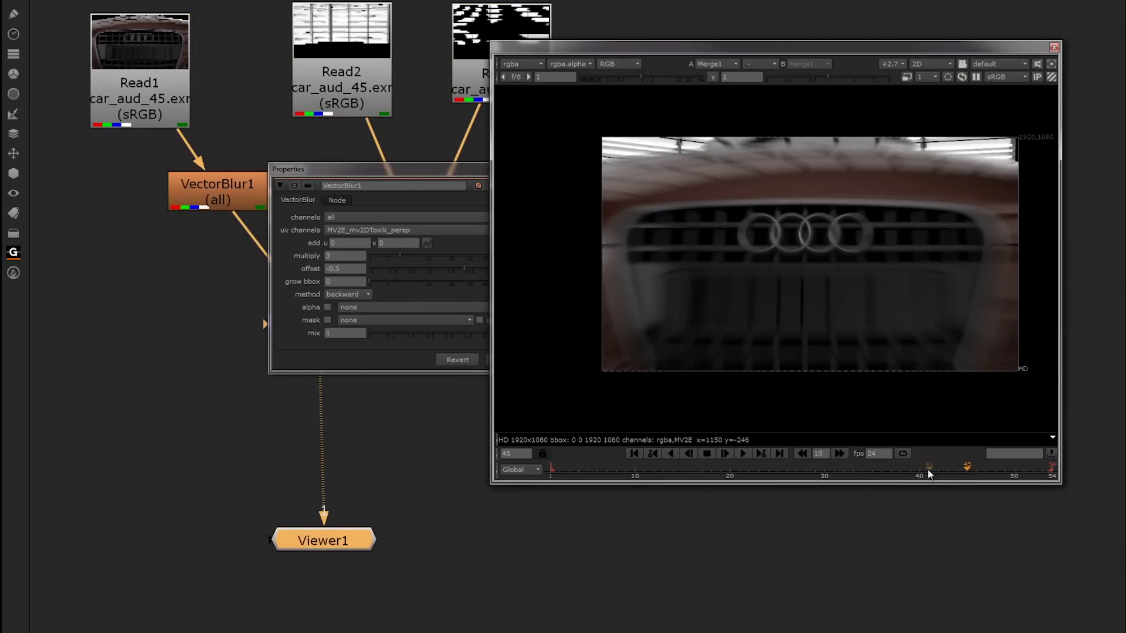
Step: Scrub to frame 37 and move the VectorBlur1 properties panel to the top left
left_click_drag(929, 474, 891, 474)
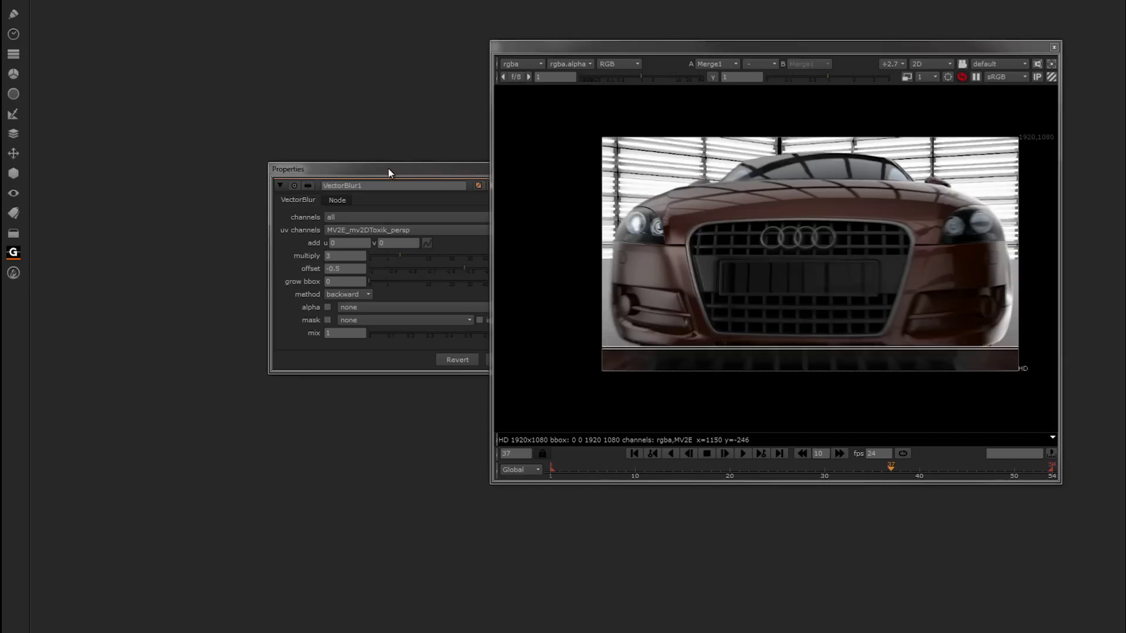
left_click_drag(420, 168, 302, 154)
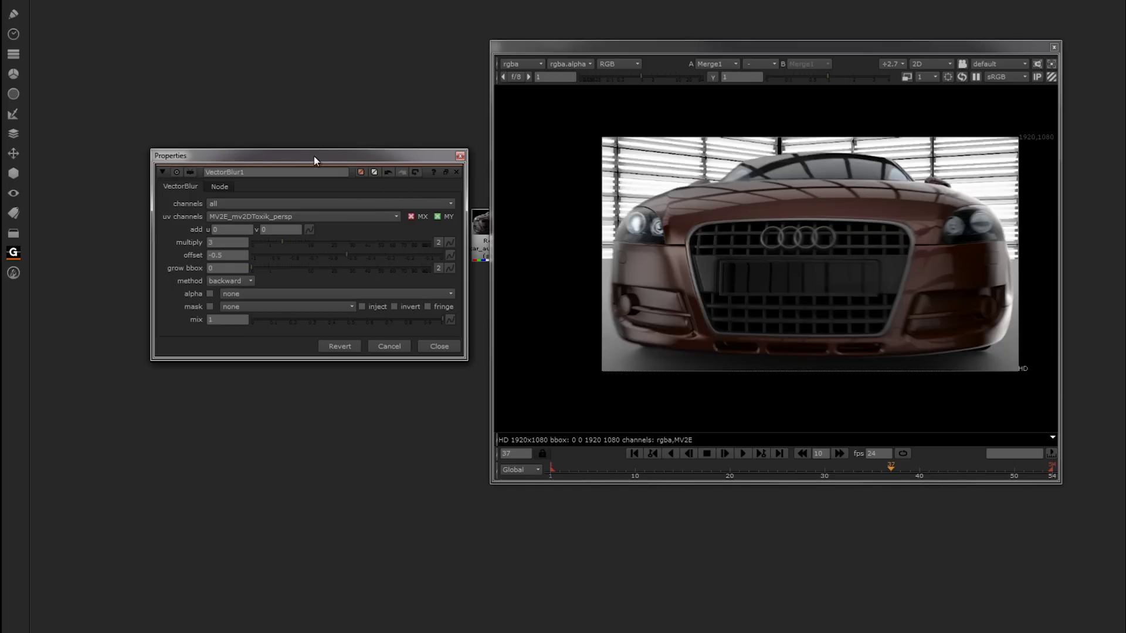
left_click_drag(314, 156, 278, 65)
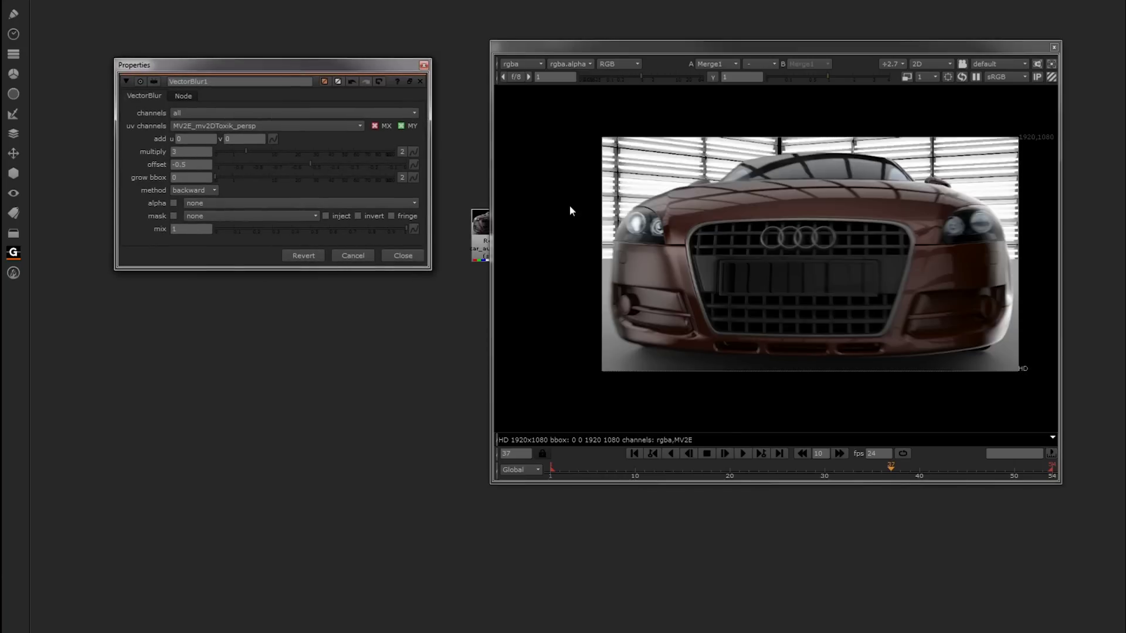